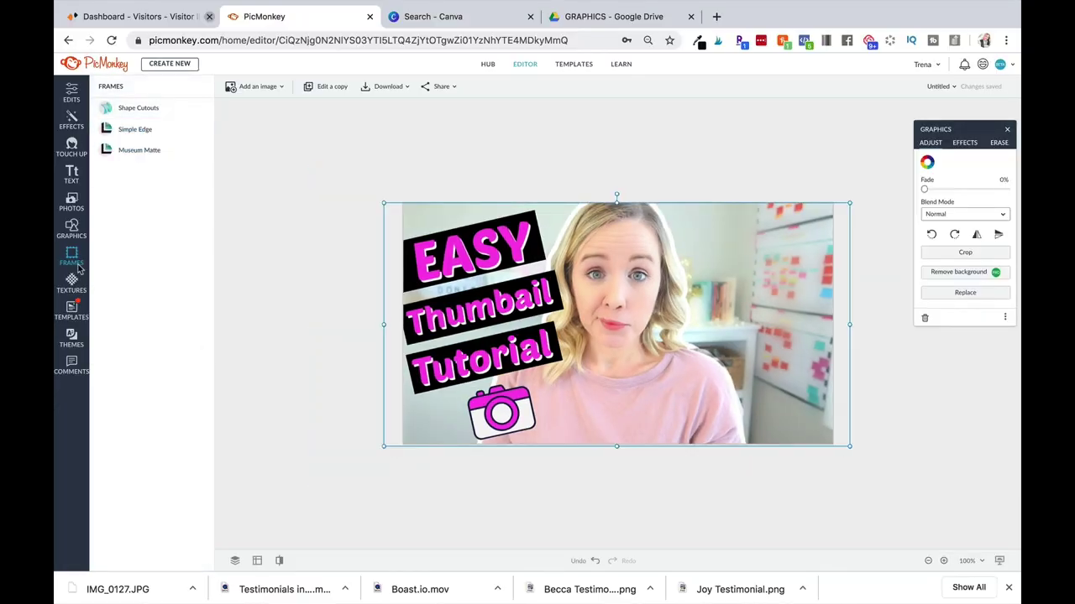
Step: Apply a Simple Edge frame to the "Easy Thumbail Tutorial" design
click(135, 129)
click(105, 181)
click(110, 409)
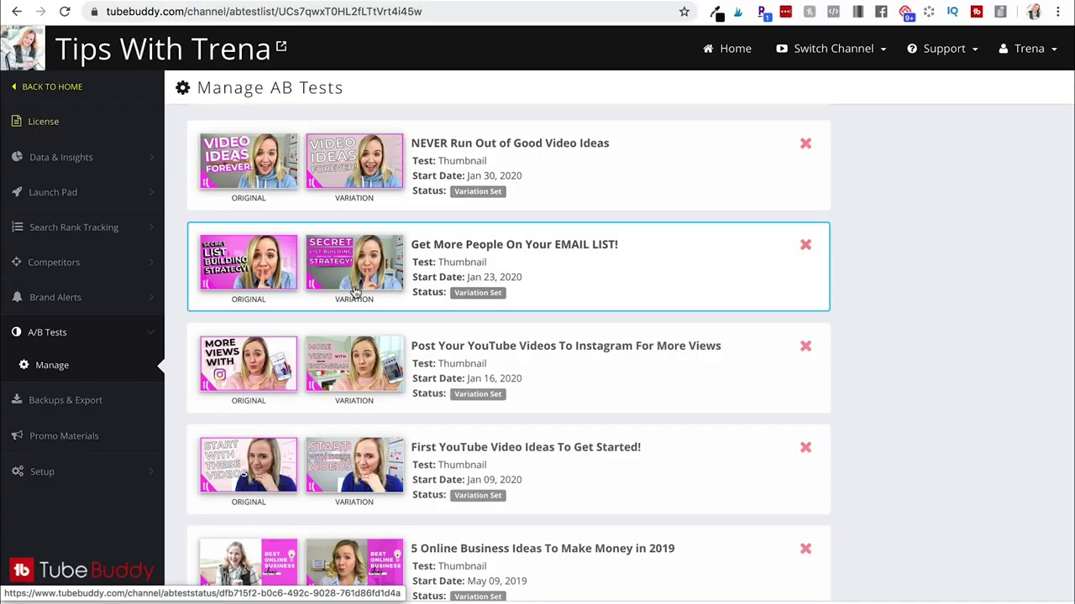
Step: Review the thumbnail tests in TubeBuddy's A/B test list and the older video thumbnails on the YouTube channel
scroll(357, 291, down, 4)
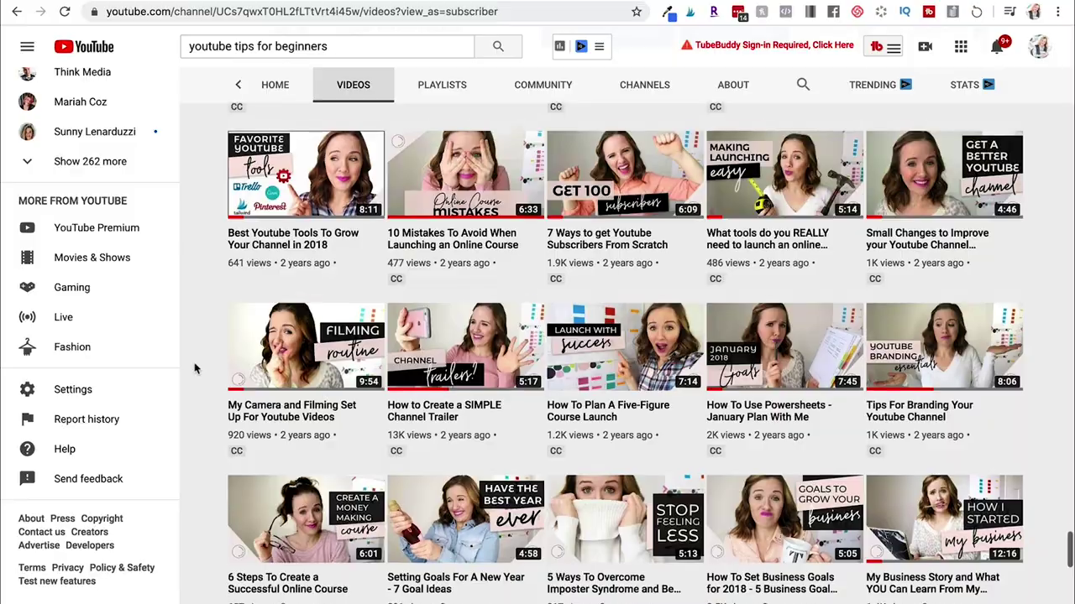
scroll(193, 366, up, 3)
scroll(195, 367, up, 3)
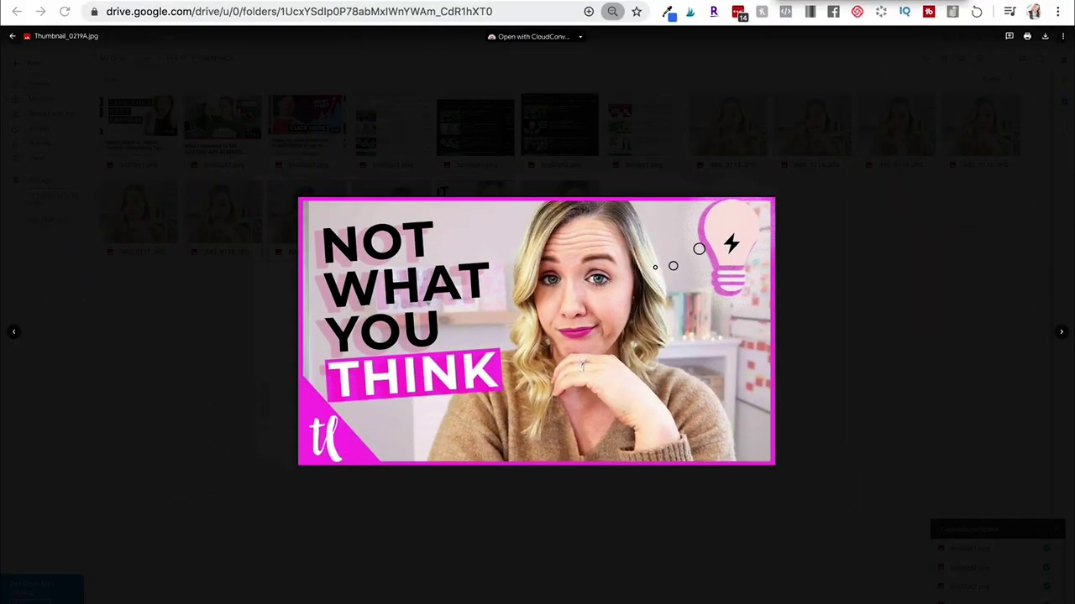
Step: Shrink the "Not What You Think" thumbnail and YouTube Live Day 2.png to check how they read at small size
key(ctrl+minus)
key(ctrl+minus)
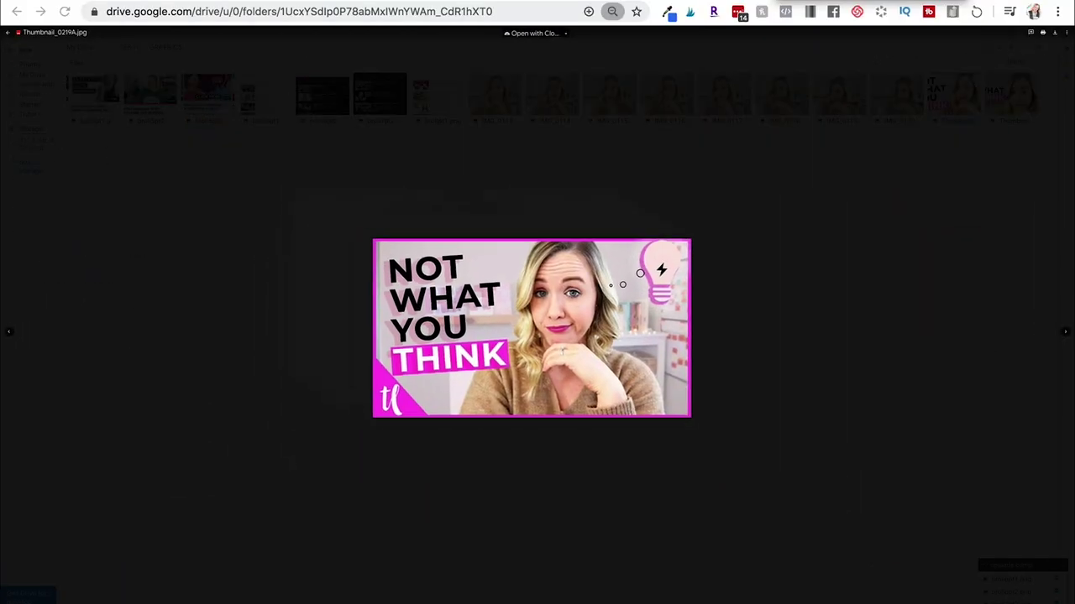
key(ctrl+minus)
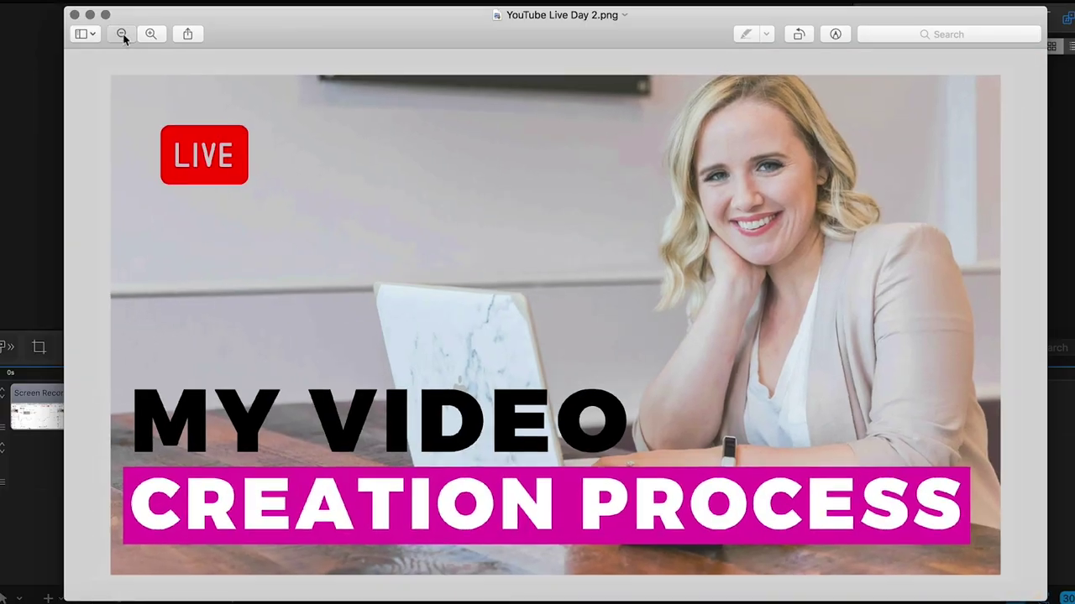
click(122, 33)
click(121, 34)
click(122, 34)
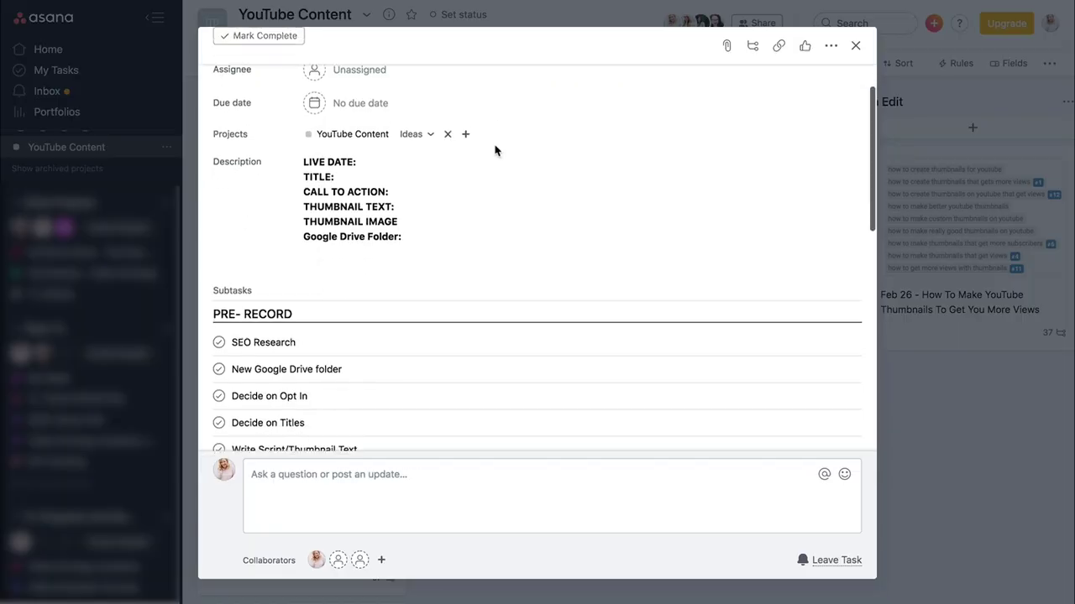
Step: Examine the Asana video task's description fields and its pre-record subtasks for titles and script/thumbnail text
scroll(495, 151, down, 3)
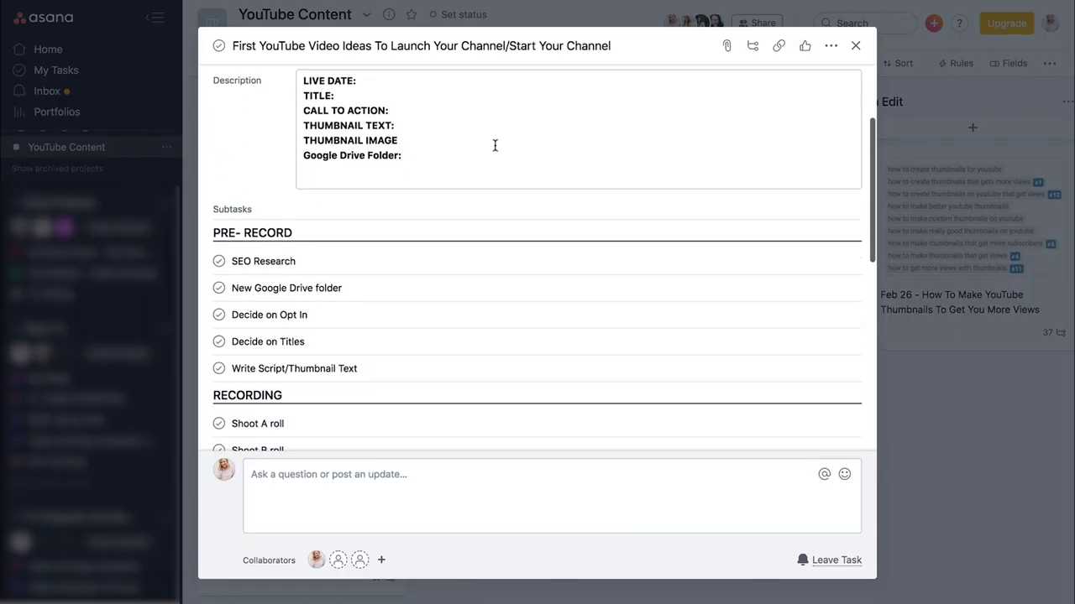
double_click(299, 333)
key(Escape)
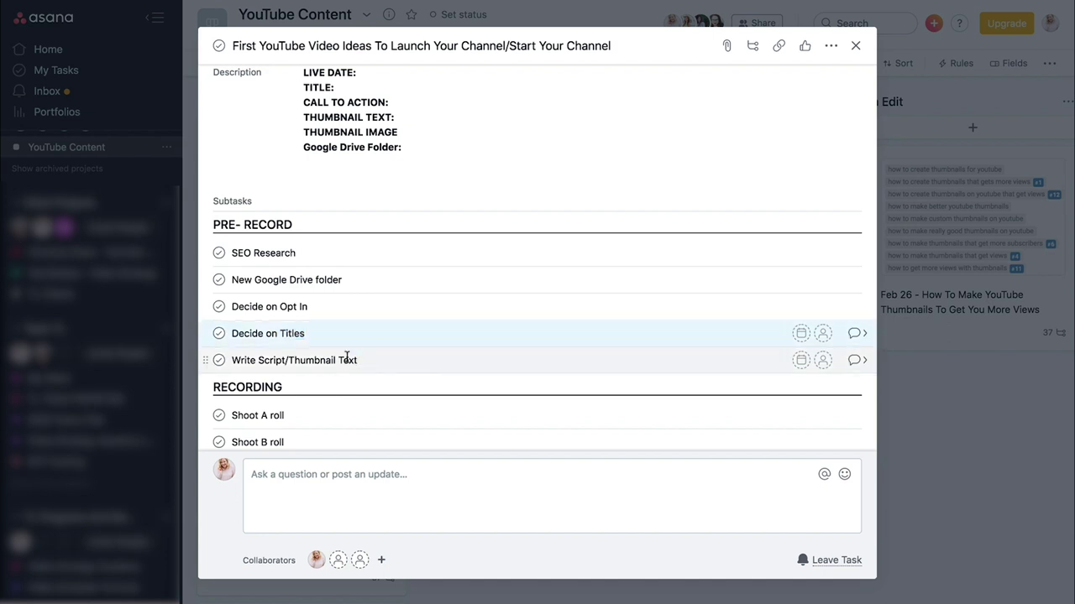
click(235, 361)
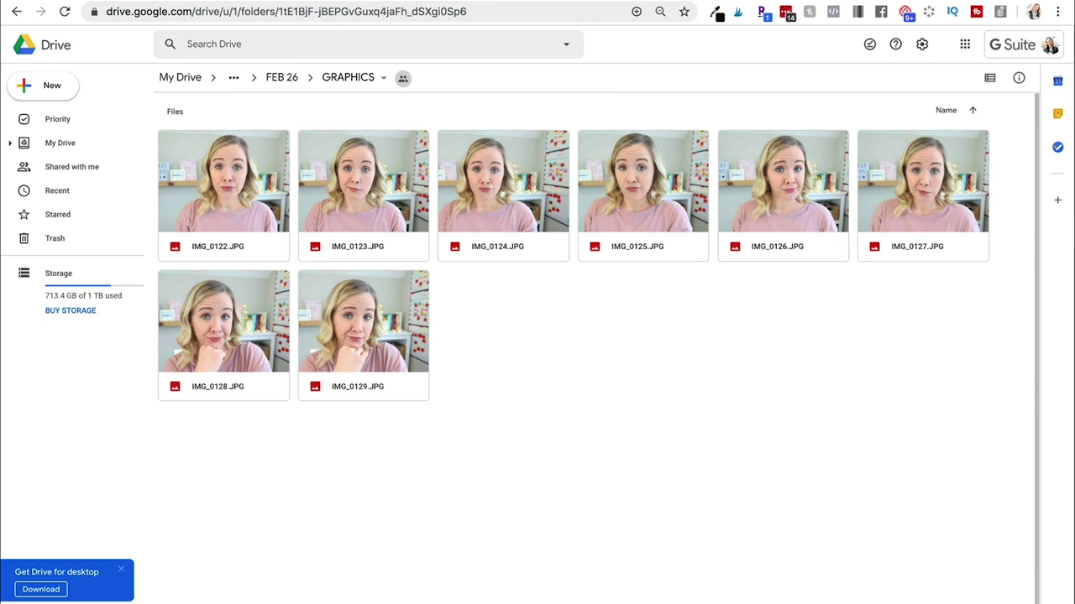
Step: Select IMG_0127.JPG in the GRAPHICS folder on Google Drive and bring up its file actions
click(920, 216)
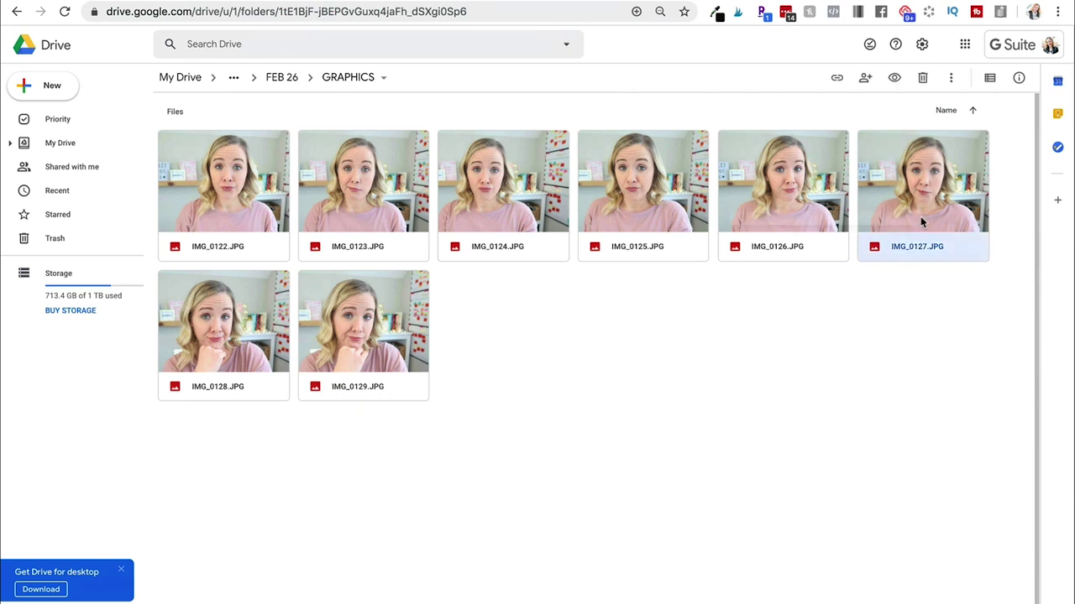
right_click(921, 216)
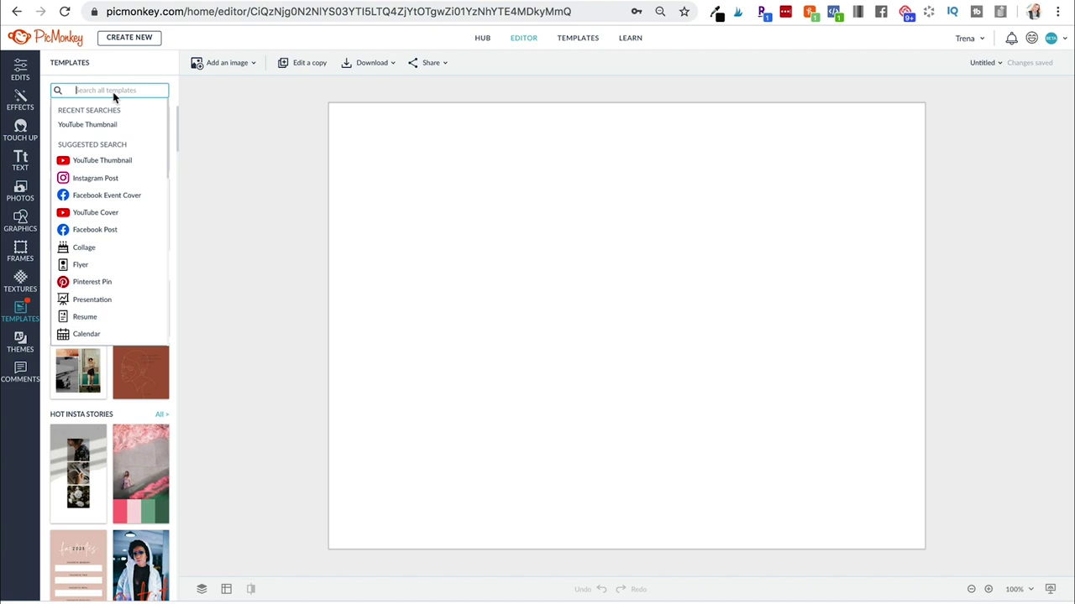
Step: Switch to PicMonkey, search the templates for YouTube Thumbnail and browse the designs
click(100, 164)
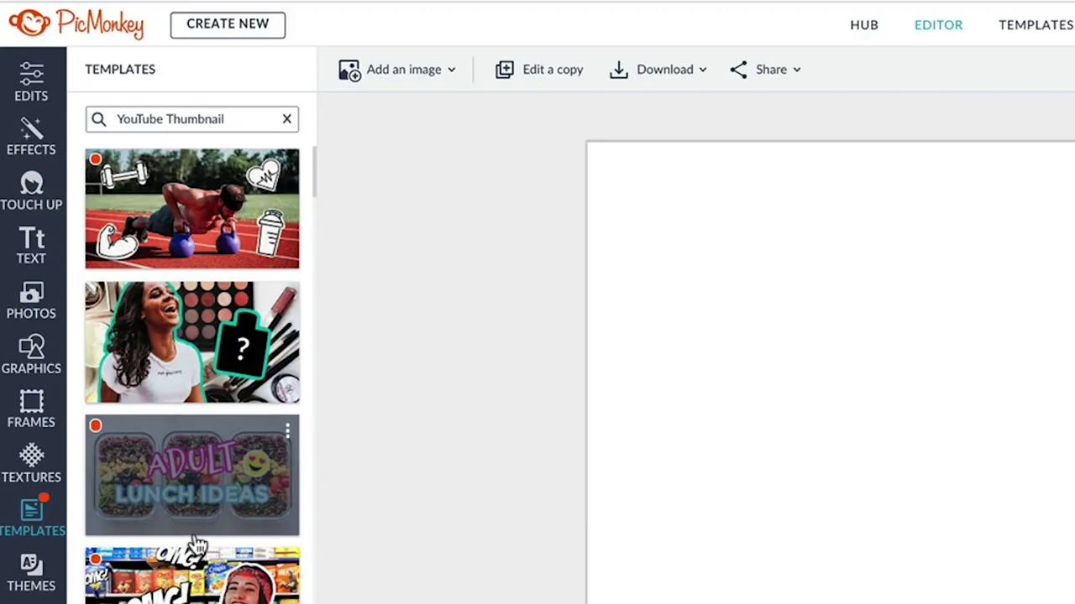
scroll(113, 329, down, 5)
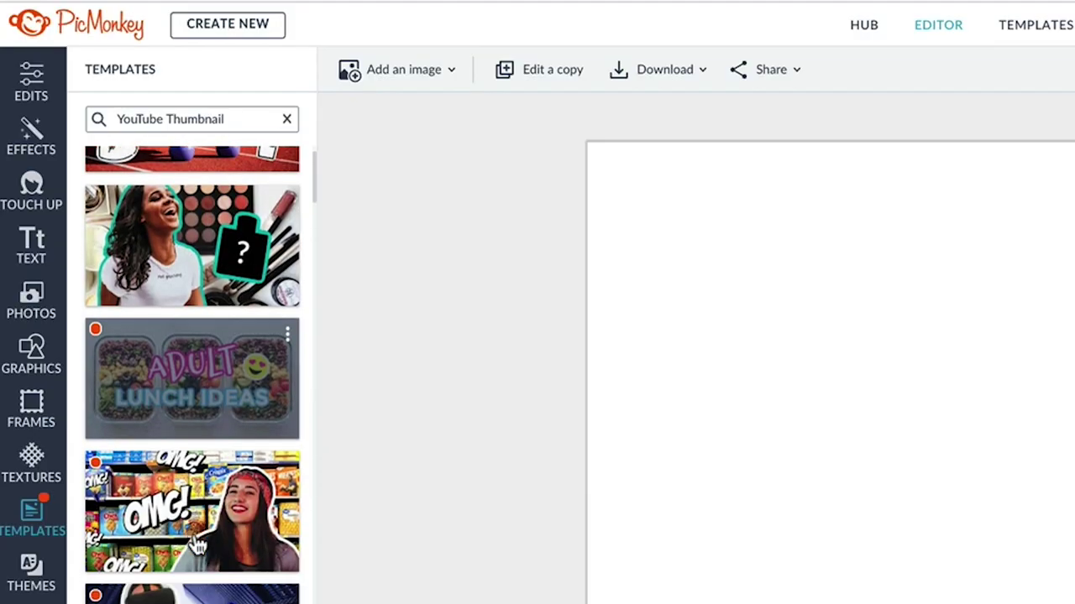
scroll(197, 546, down, 1)
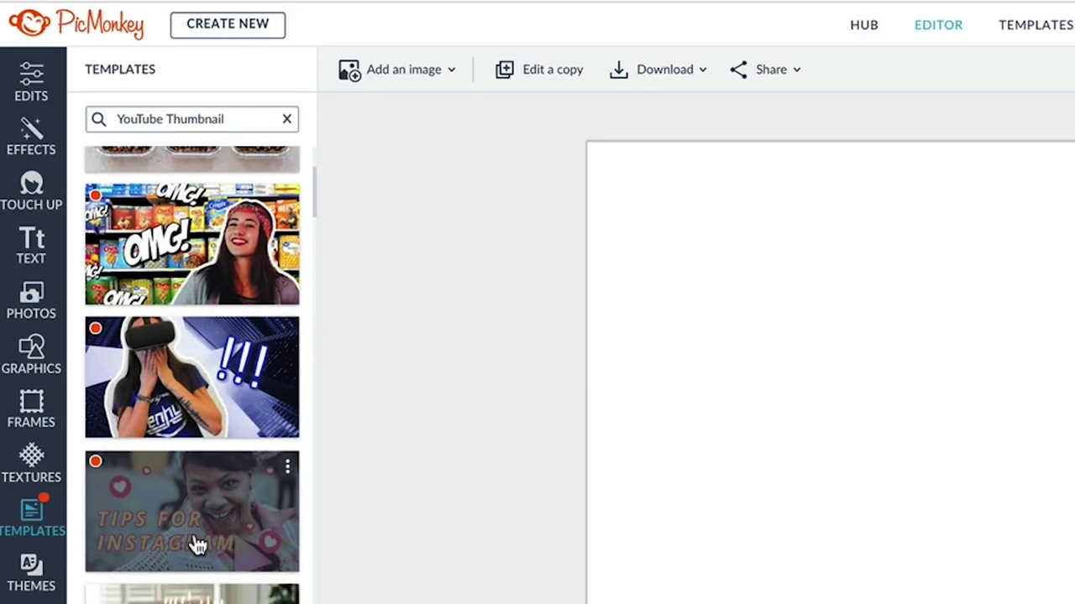
scroll(197, 547, down, 3)
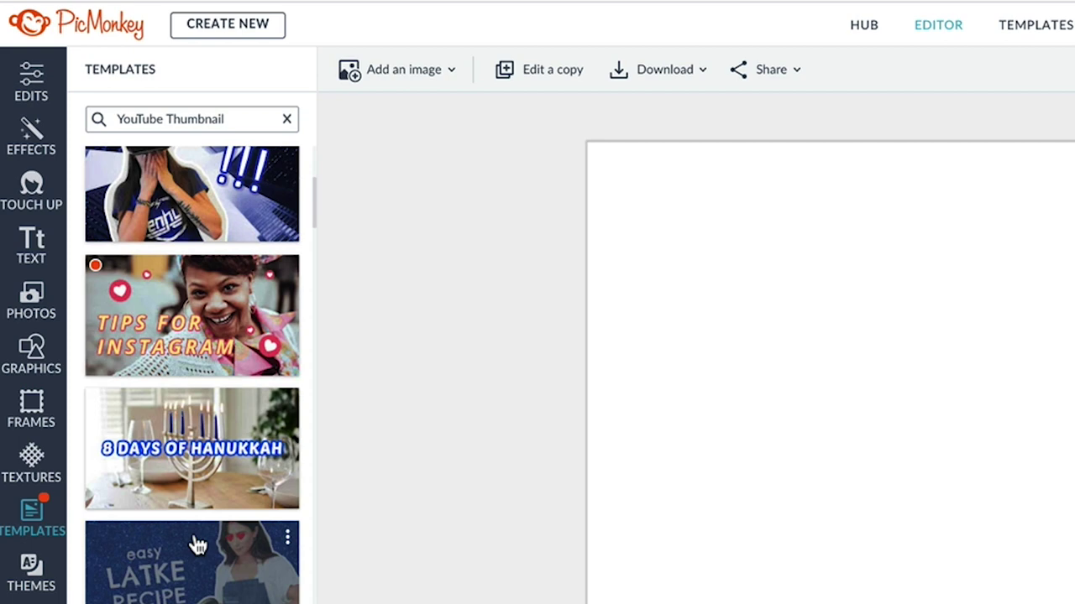
scroll(198, 547, down, 6)
scroll(197, 547, down, 6)
scroll(197, 547, down, 4)
scroll(198, 547, down, 2)
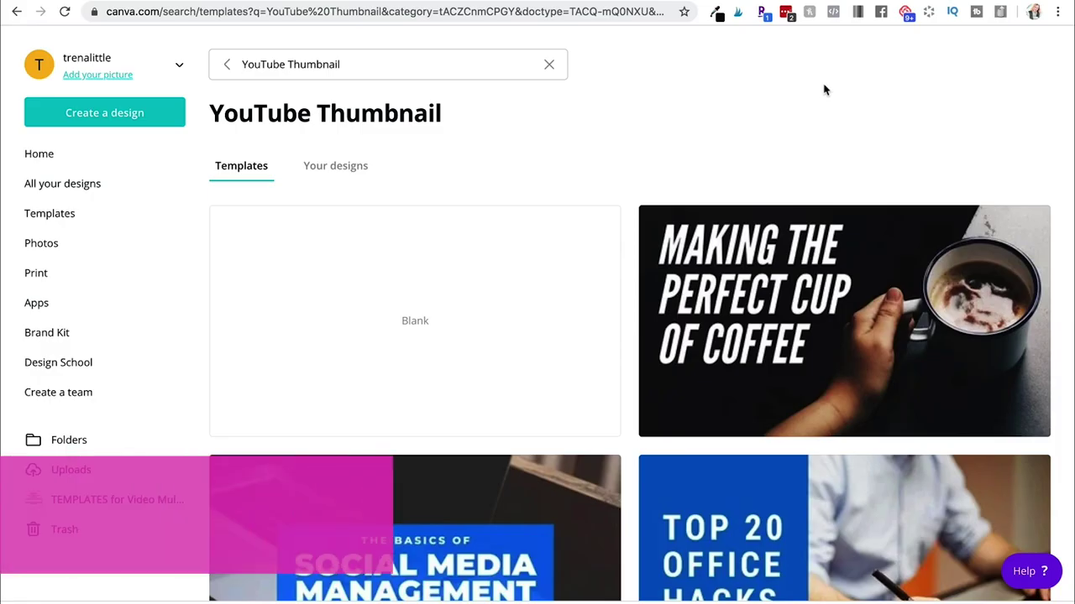
Step: Switch to Canva and browse its YouTube Thumbnail templates
scroll(822, 90, down, 2)
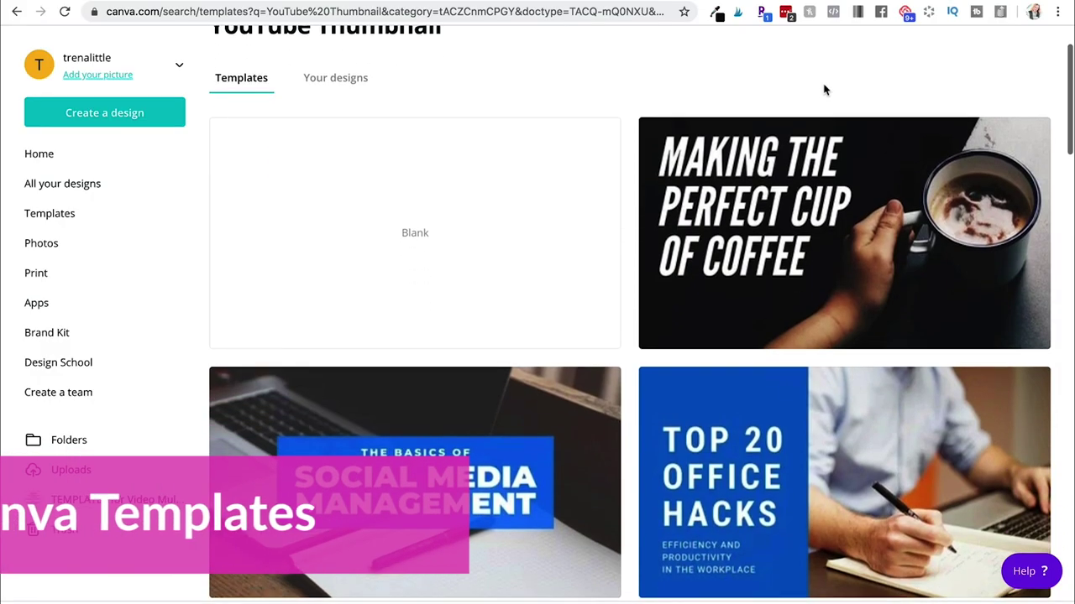
scroll(823, 90, down, 4)
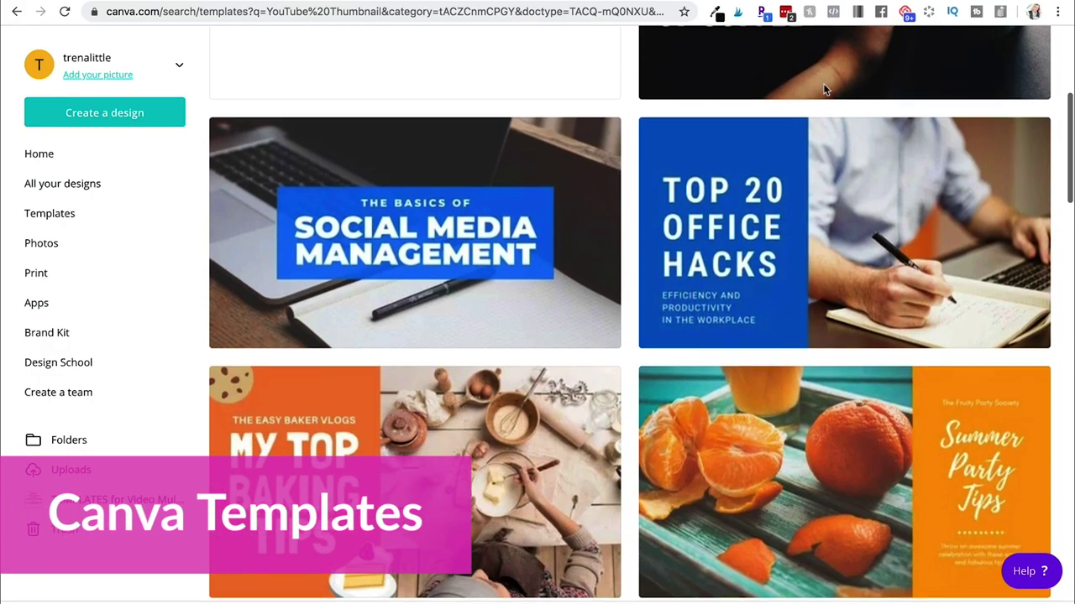
scroll(823, 90, down, 3)
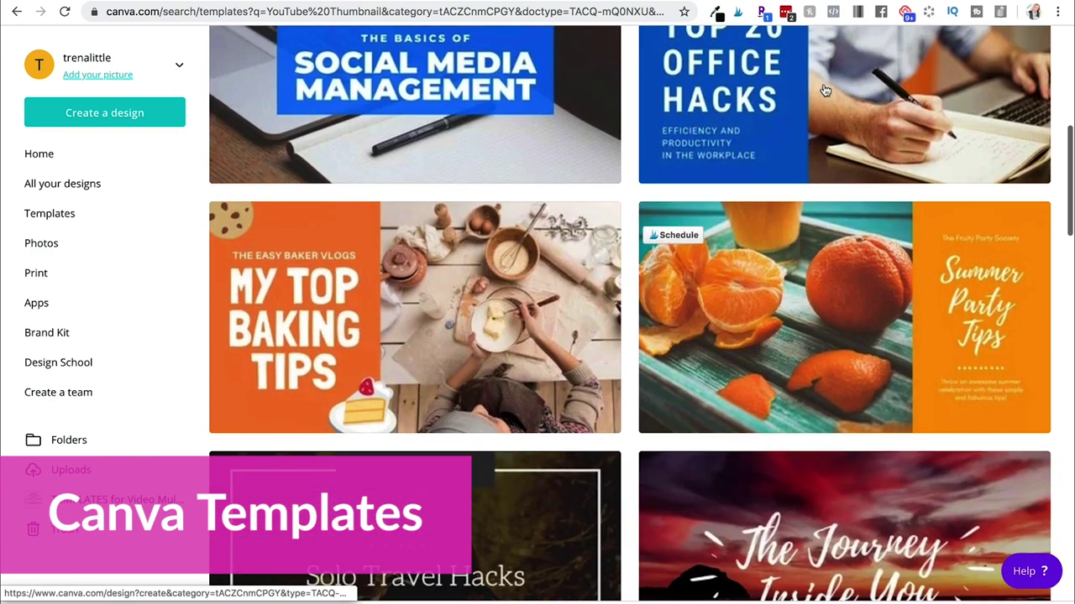
scroll(825, 90, down, 3)
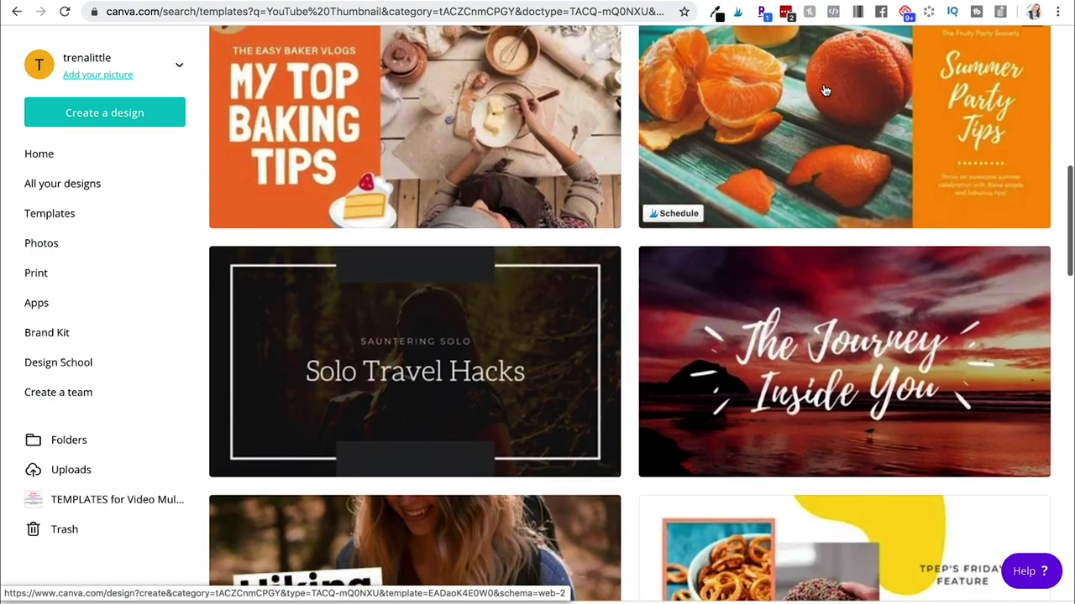
scroll(825, 89, down, 5)
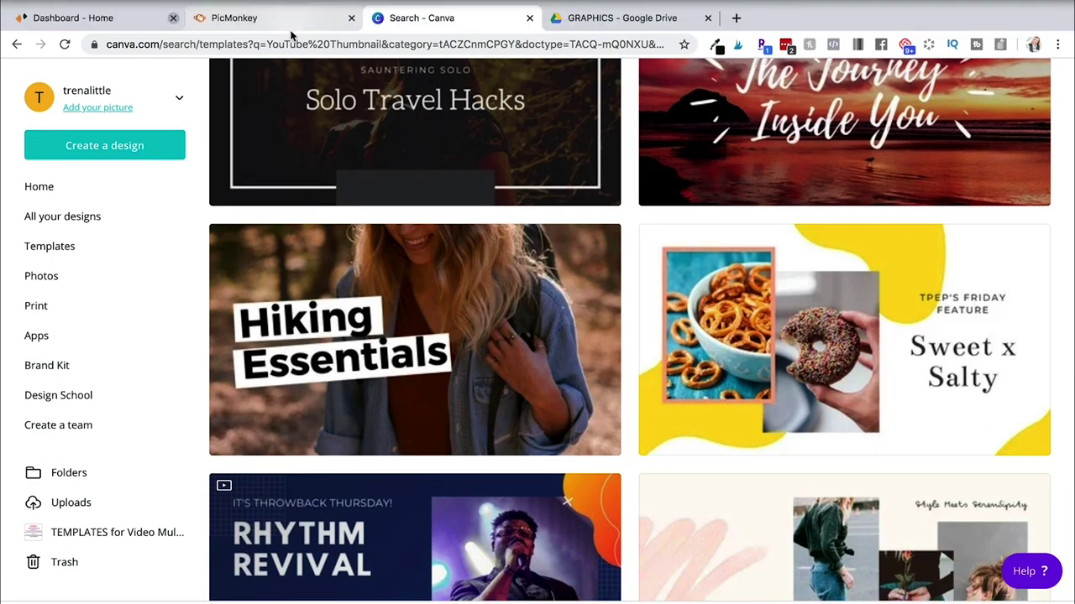
Step: Return to PicMonkey, open the "Easy Messy Bun!" template and replace its photo with IMG_0127.JPG from the computer
click(290, 31)
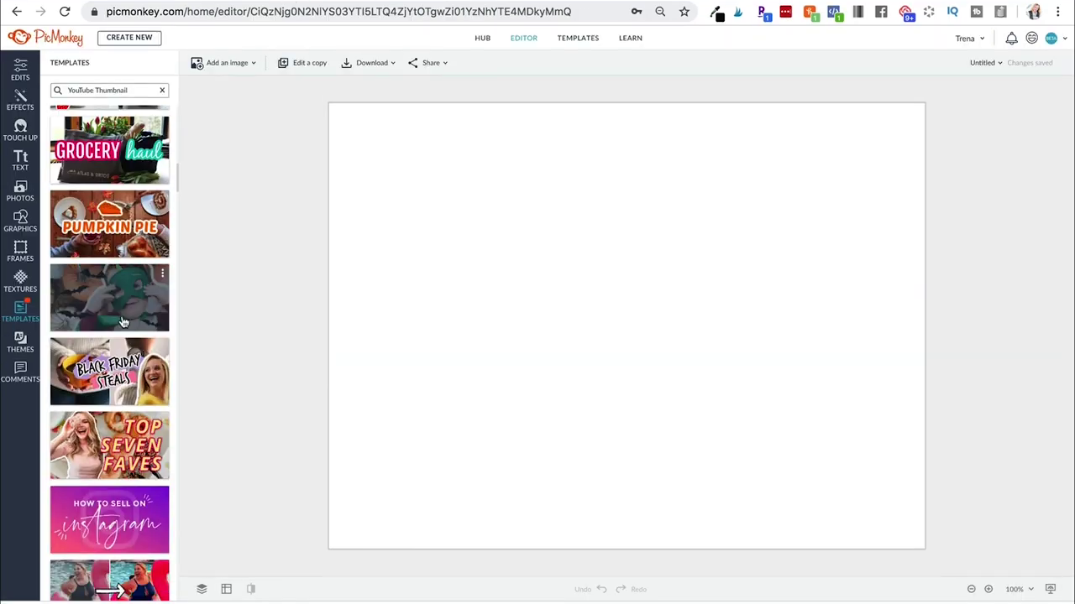
scroll(122, 322, down, 5)
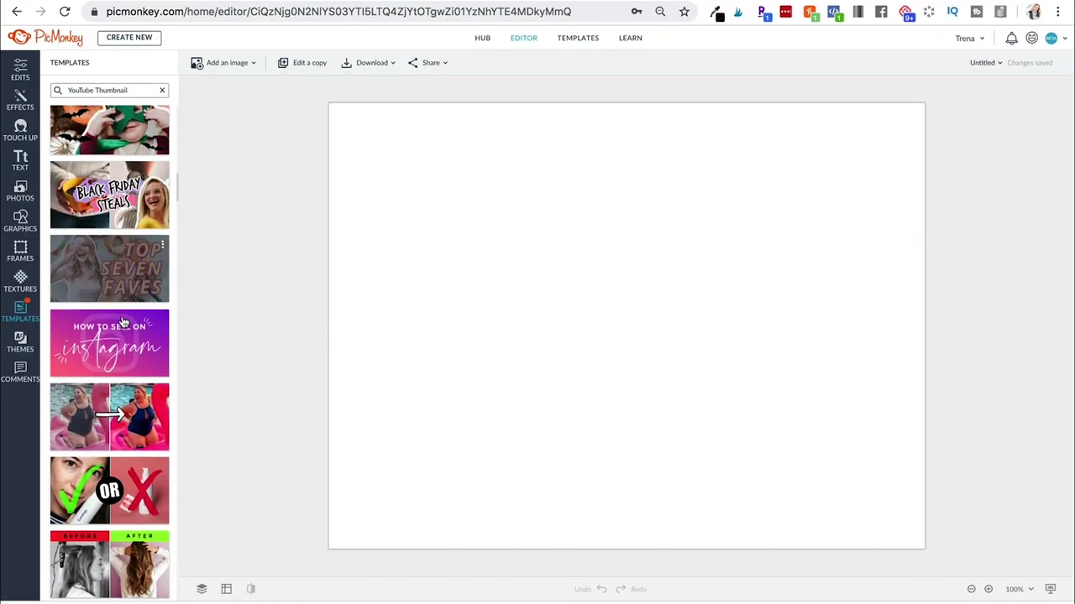
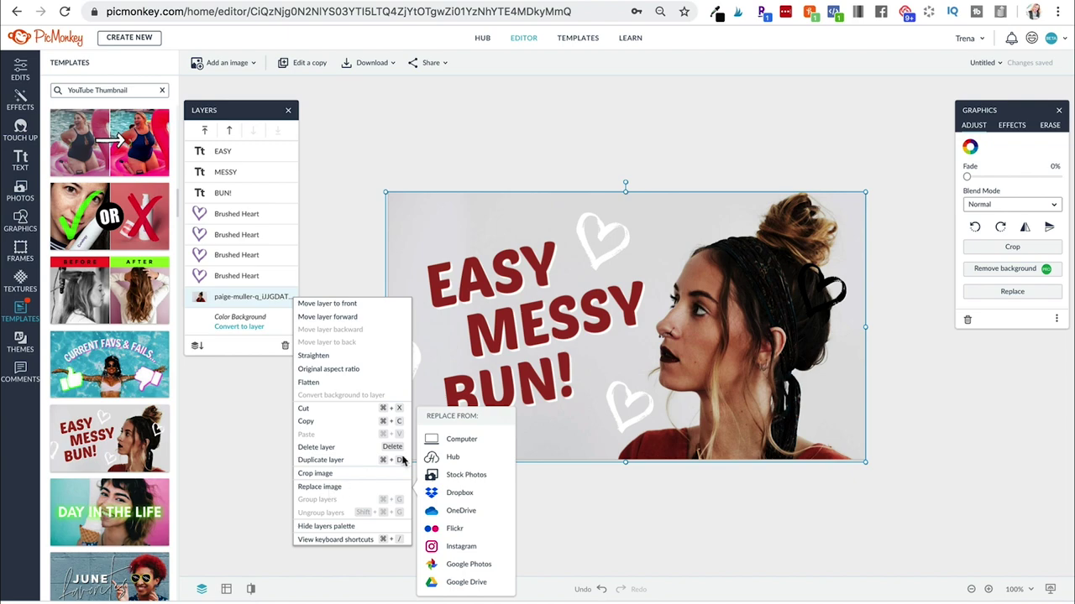
click(445, 439)
click(971, 204)
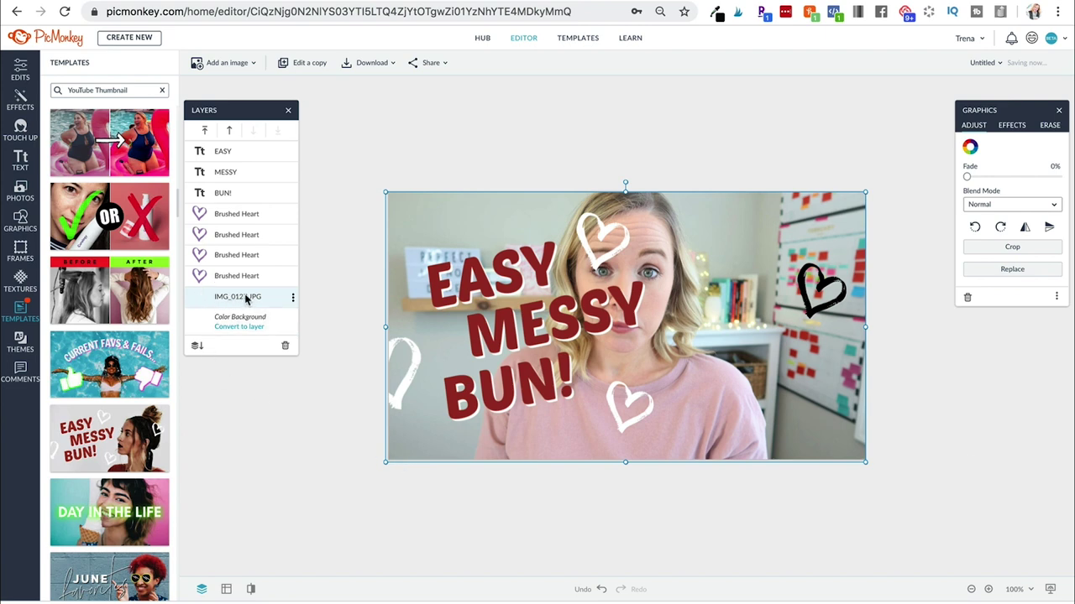
Step: Sharpen the IMG_0127.JPG photo layer and apply the edit
click(23, 71)
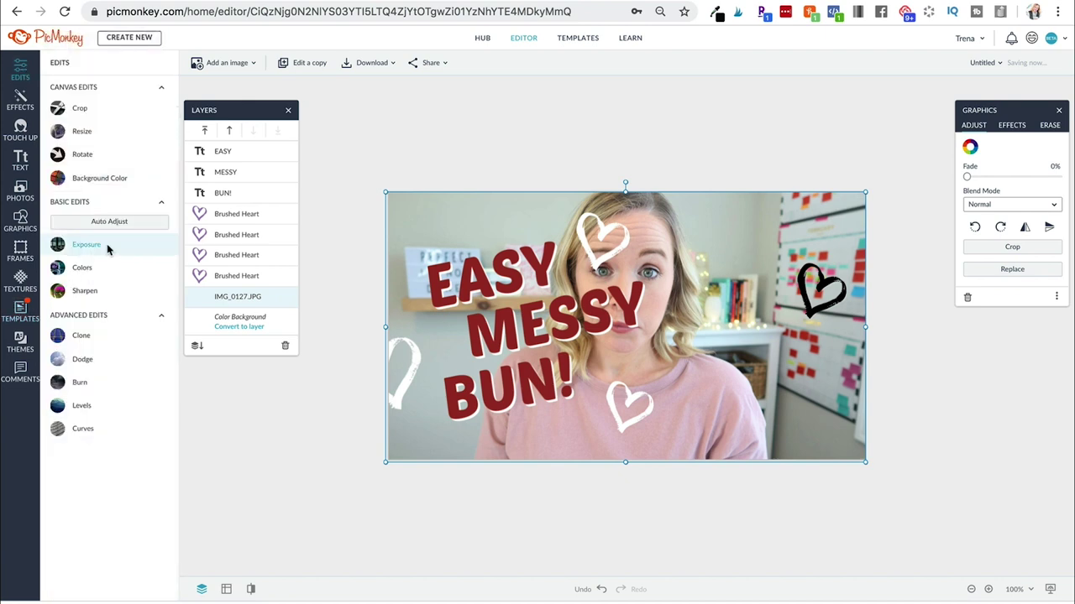
click(91, 288)
drag(87, 371, 128, 371)
click(97, 438)
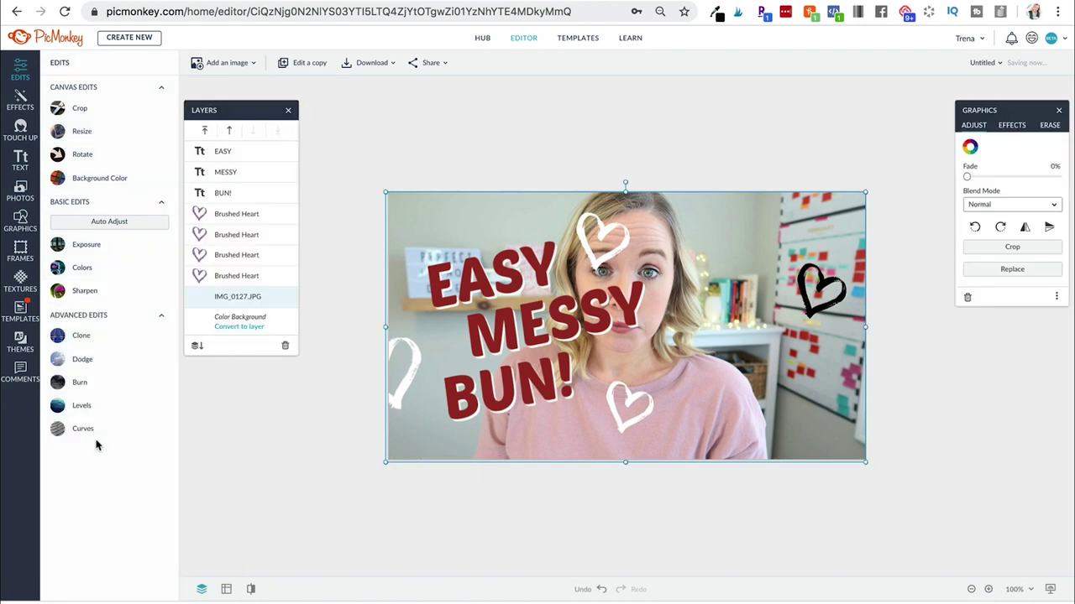
Step: Adjust the photo layer's exposure to 16% brightness and 10% contrast, and apply it
click(95, 246)
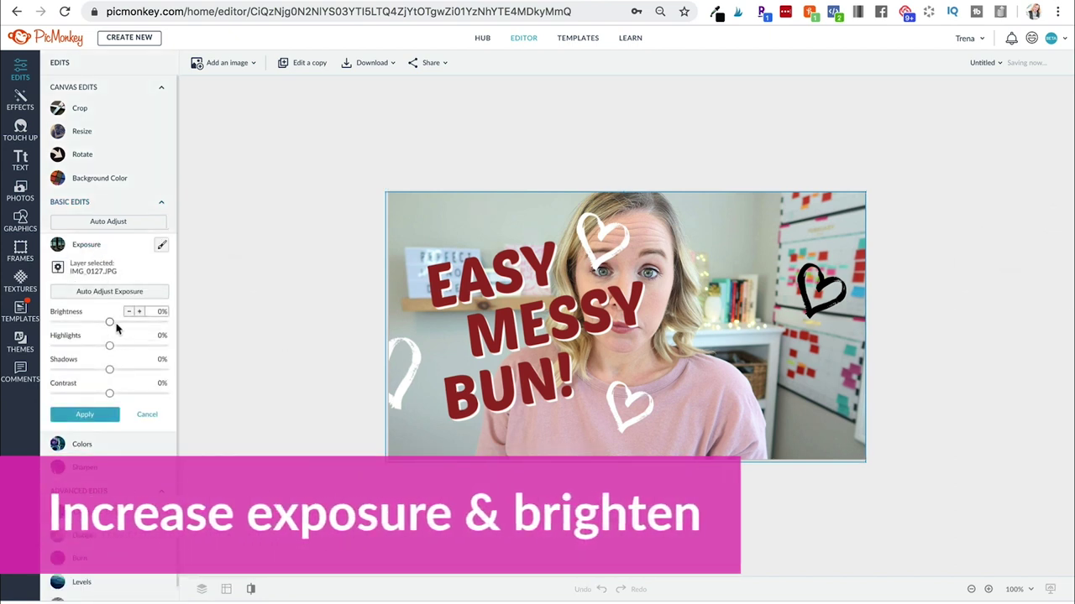
drag(111, 327, 118, 323)
drag(109, 394, 115, 395)
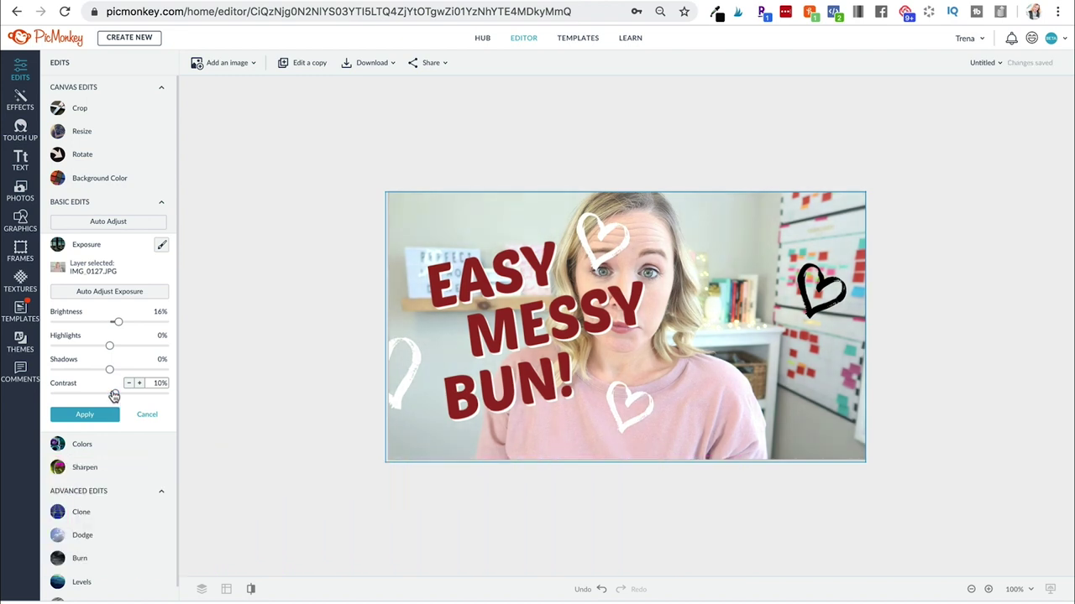
click(85, 415)
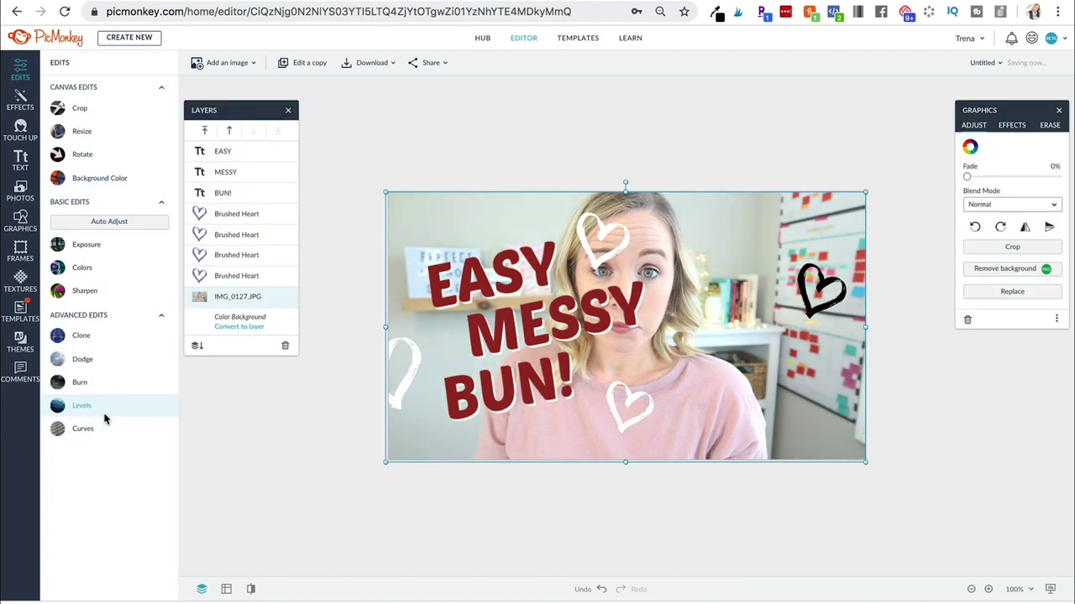
Step: Adjust the photo layer's colors to 23% saturation and -7% temperature, and apply them
click(93, 276)
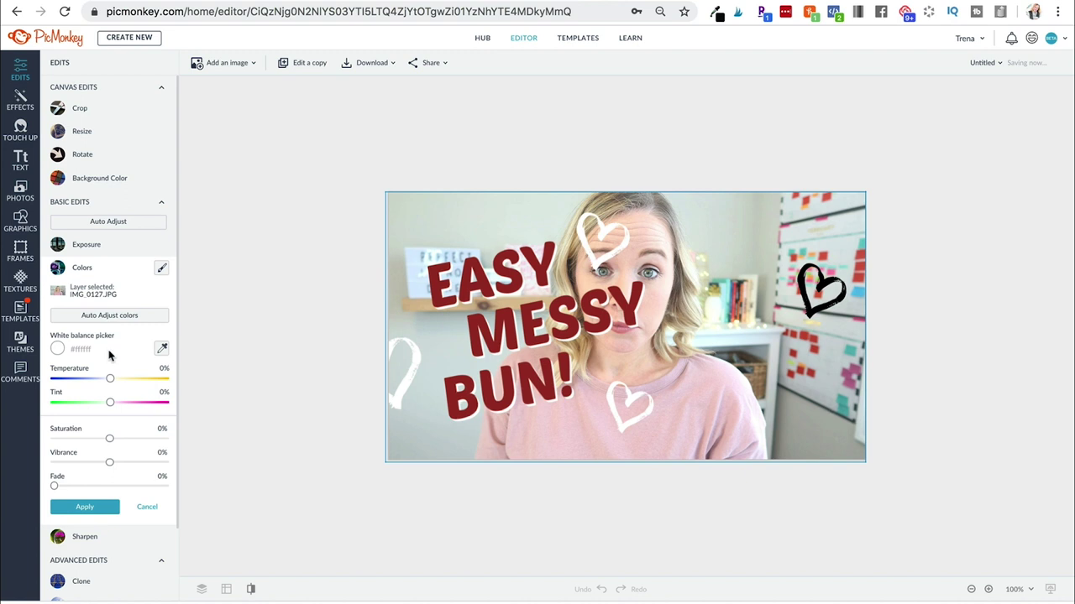
scroll(109, 356, down, 1)
drag(110, 363, 129, 360)
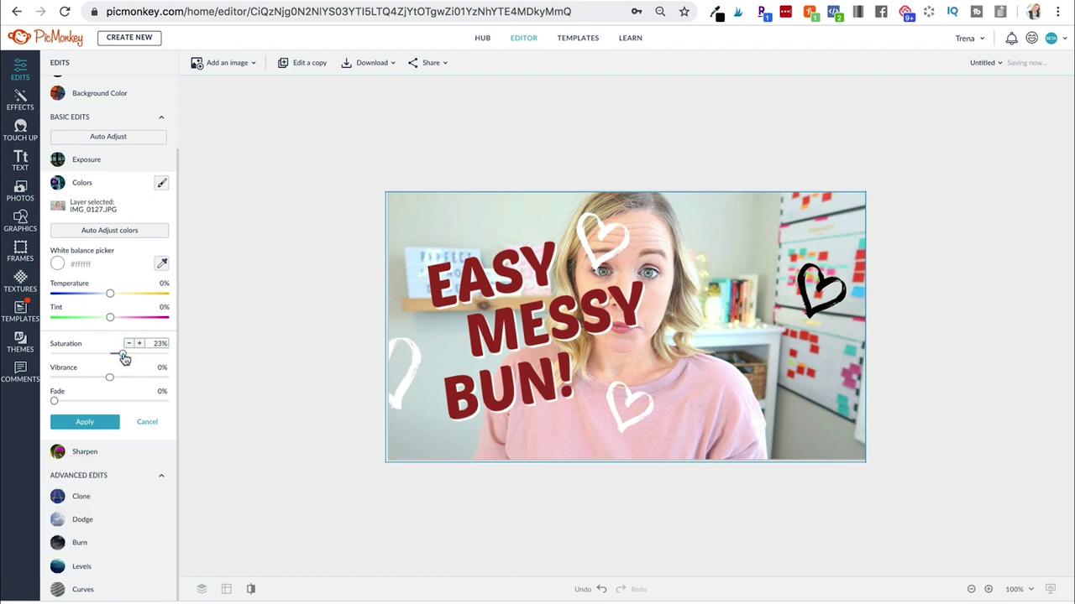
drag(112, 300, 107, 300)
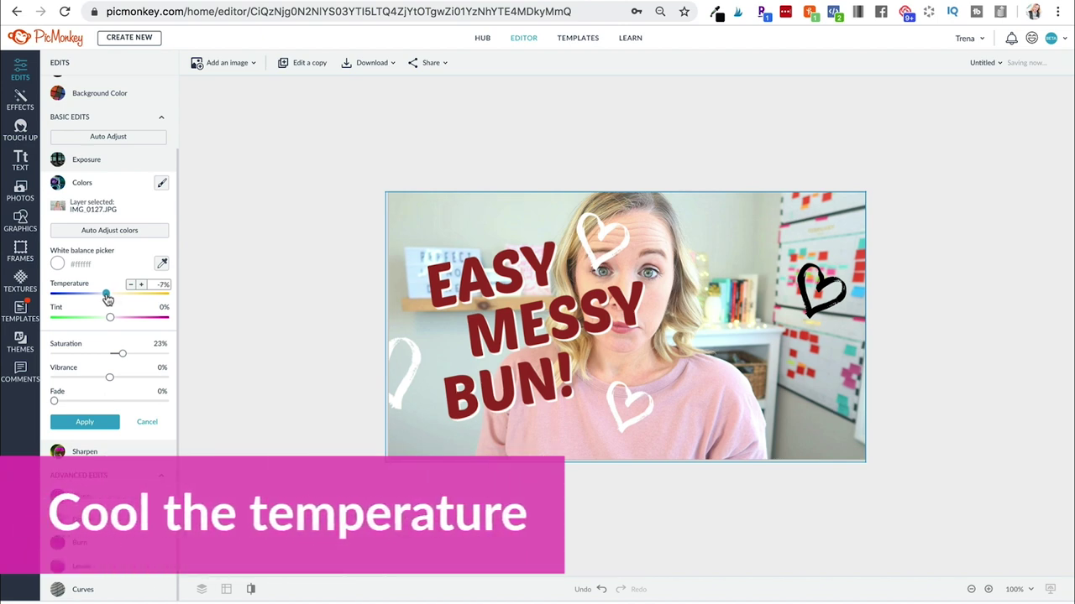
click(85, 422)
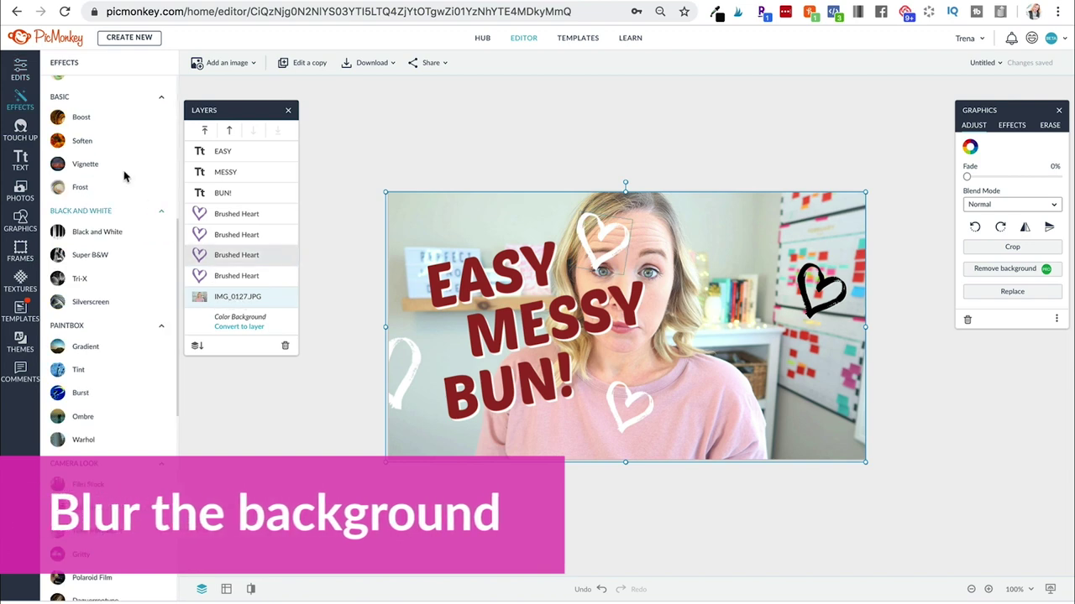
Step: Start the Soften effect on the photo layer in brush mode and paint a first stroke over the whiteboard
scroll(114, 172, up, 8)
scroll(117, 173, up, 2)
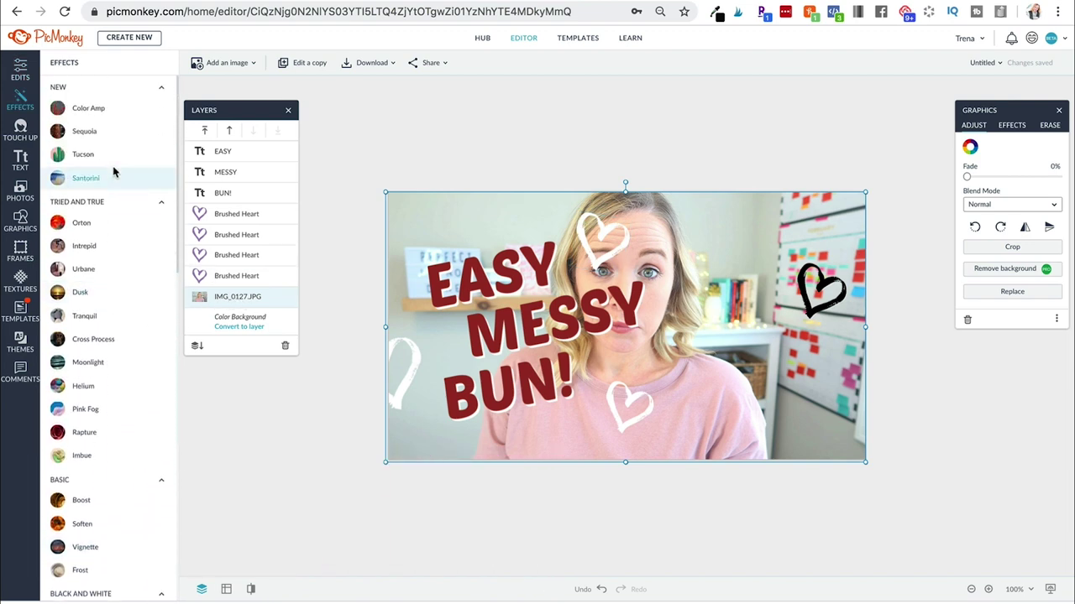
scroll(76, 276, down, 4)
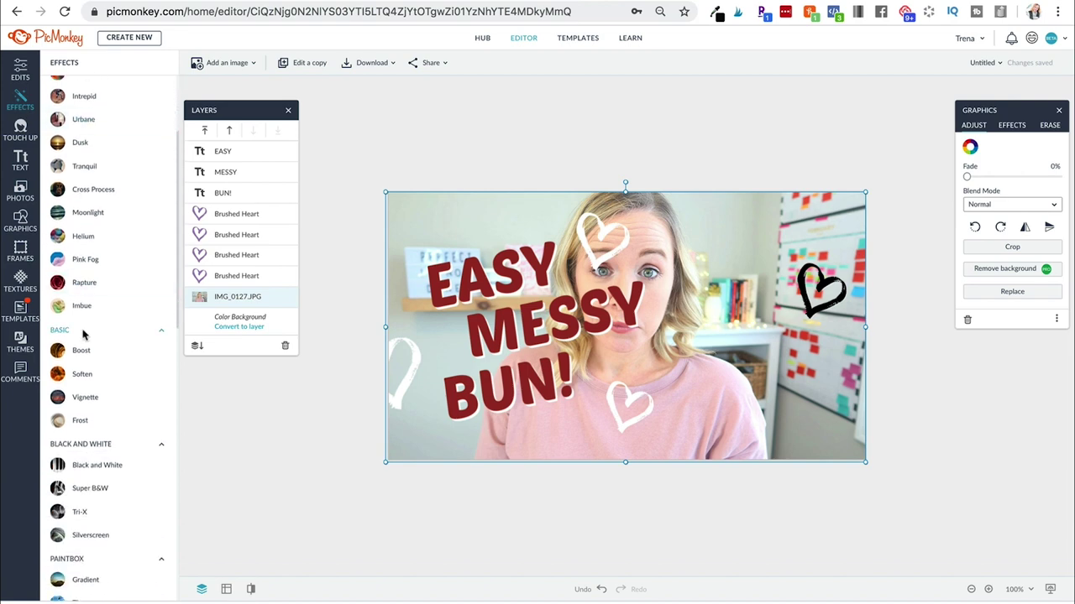
click(96, 373)
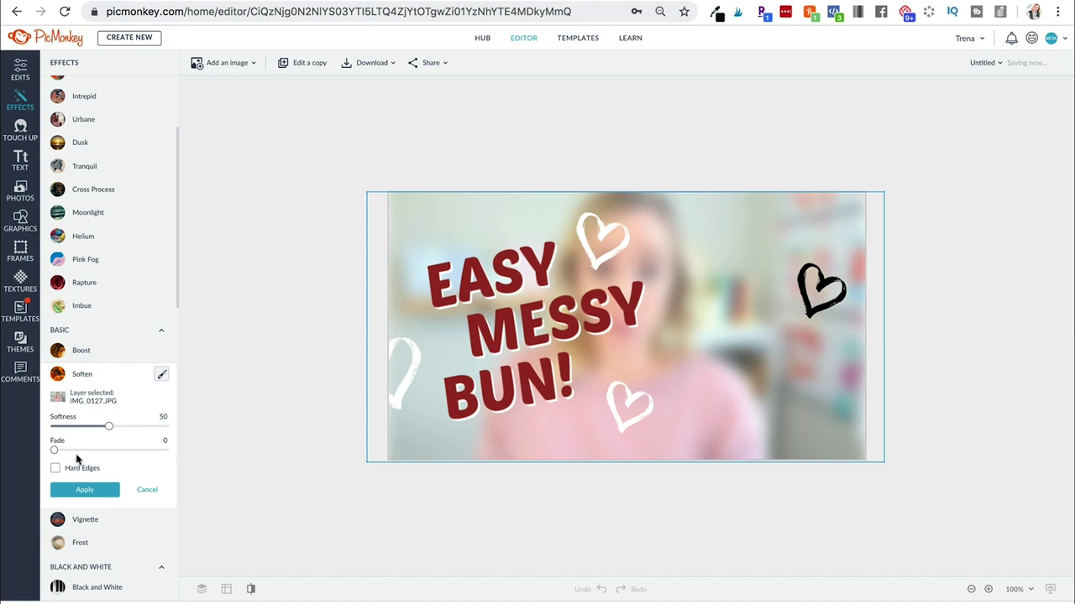
click(161, 375)
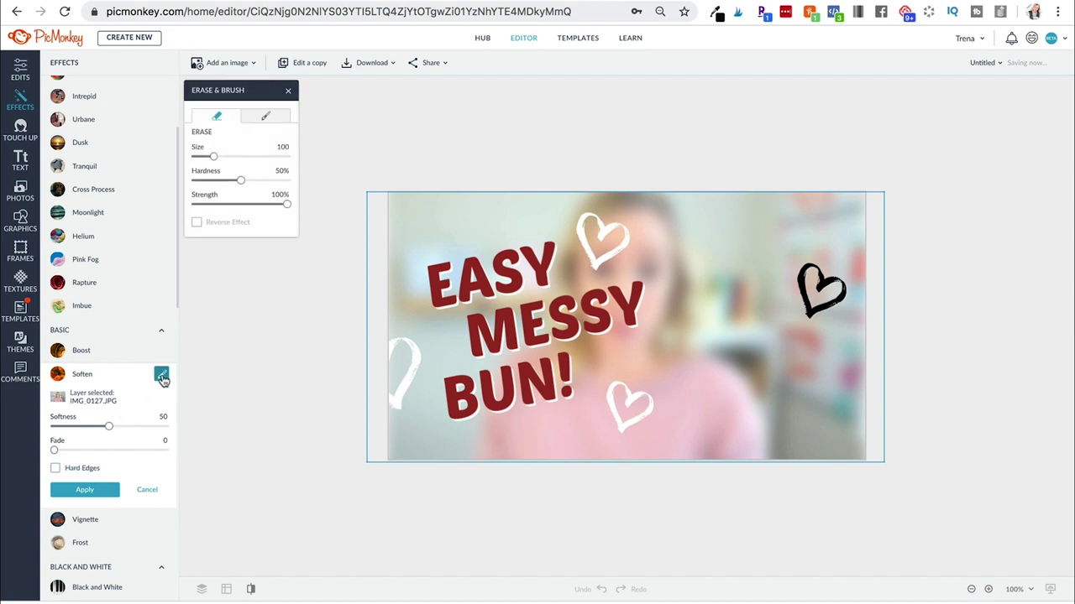
click(265, 117)
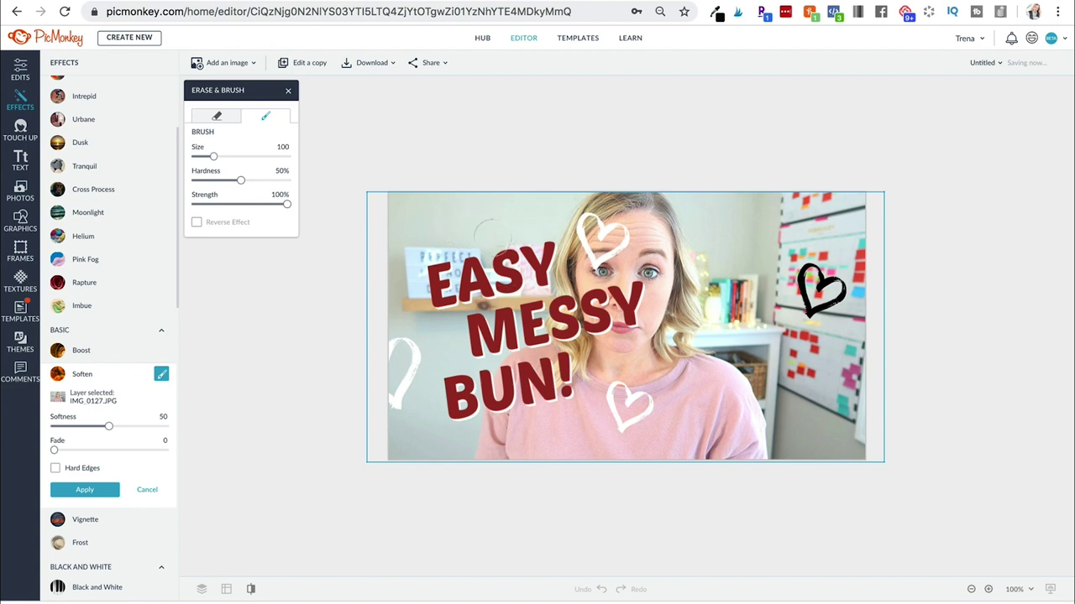
mouse_move(805, 239)
mouse_down()
mouse_move(793, 223)
mouse_move(806, 315)
mouse_up()
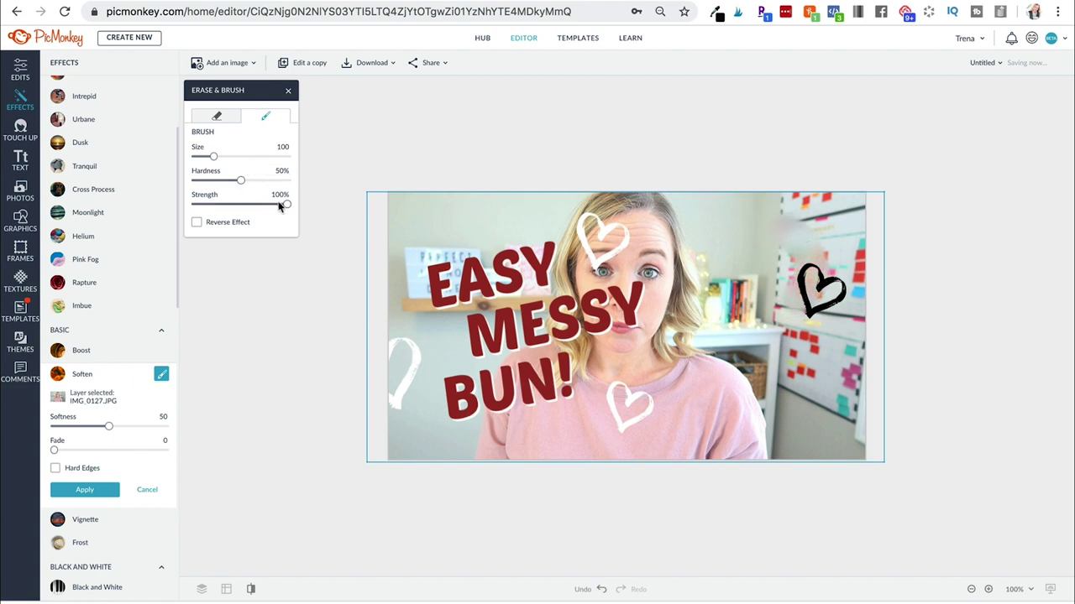
Step: Set the Soften brush to size 178, hardness 14% and strength 12%
drag(283, 210, 214, 209)
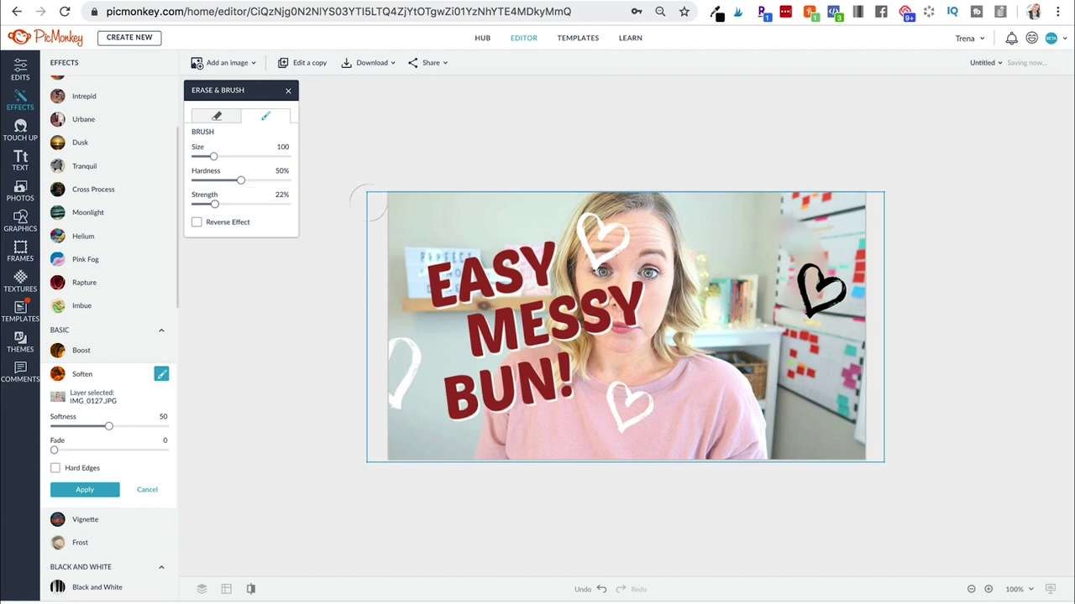
mouse_move(240, 181)
mouse_down()
mouse_move(223, 180)
mouse_move(202, 211)
mouse_up()
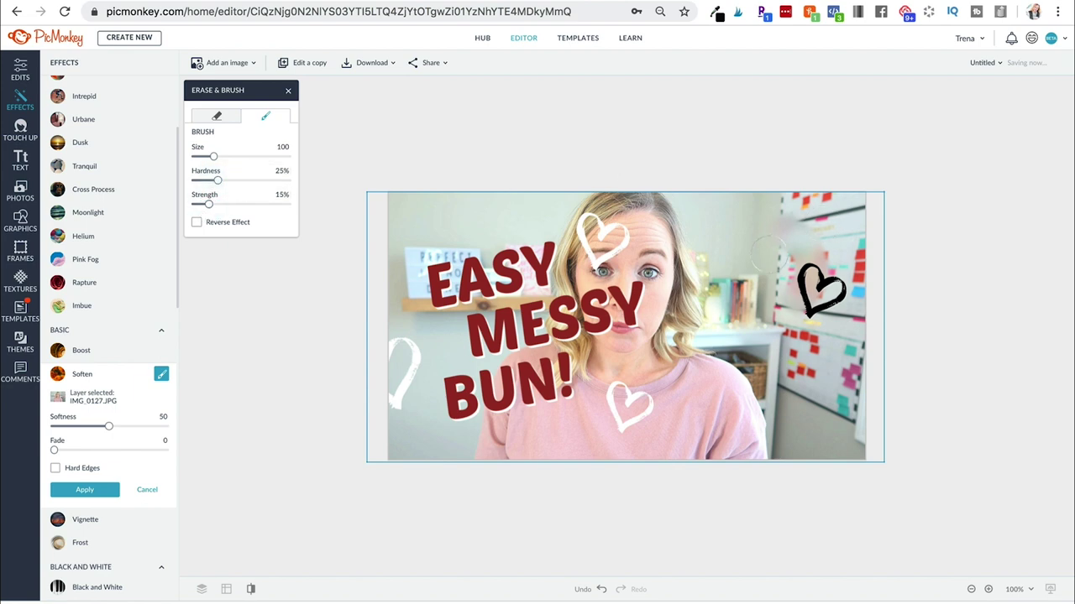
drag(214, 157, 228, 156)
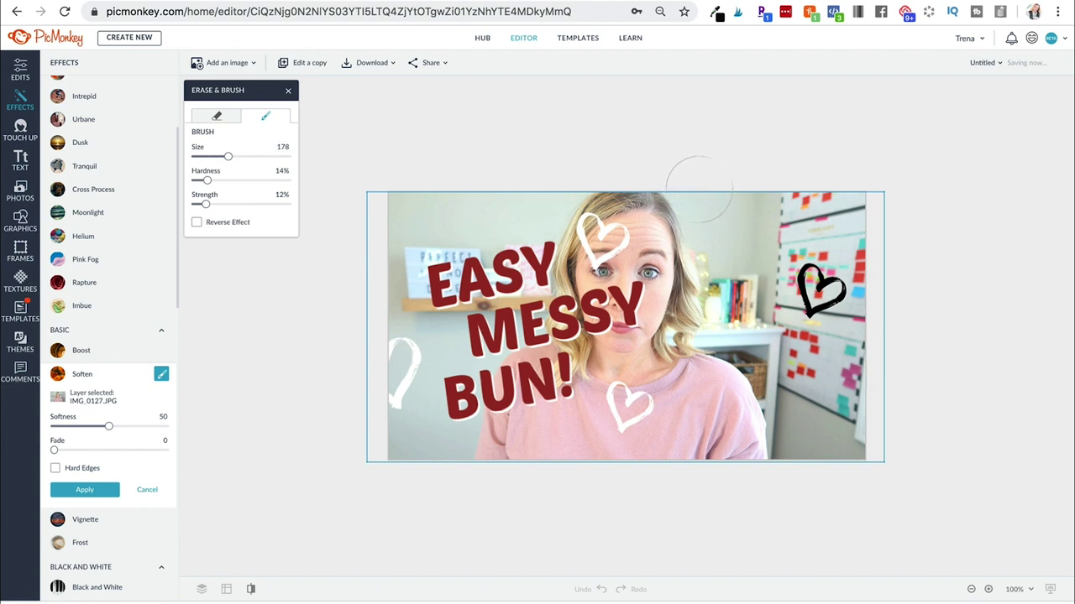
Step: Brush the softening over the background around the woman, including the whiteboard and shelves, and apply it
mouse_move(721, 250)
mouse_down()
mouse_move(709, 273)
mouse_move(800, 449)
mouse_up()
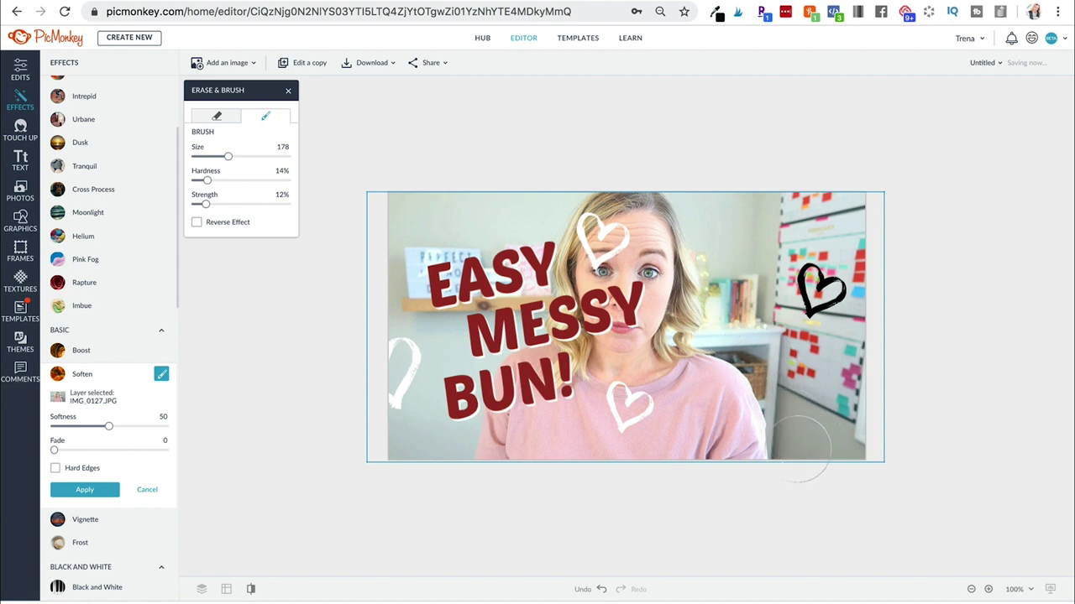
mouse_move(799, 449)
mouse_down()
mouse_move(861, 272)
mouse_move(862, 243)
mouse_move(857, 209)
mouse_move(840, 200)
mouse_move(821, 350)
mouse_move(808, 231)
mouse_move(800, 386)
mouse_move(808, 338)
mouse_move(793, 227)
mouse_up()
mouse_move(756, 303)
mouse_down()
mouse_move(750, 220)
mouse_move(701, 199)
mouse_move(737, 309)
mouse_move(789, 407)
mouse_move(548, 186)
mouse_move(533, 229)
mouse_move(511, 213)
mouse_move(472, 237)
mouse_move(485, 217)
mouse_move(399, 288)
mouse_move(415, 377)
mouse_move(836, 417)
mouse_up()
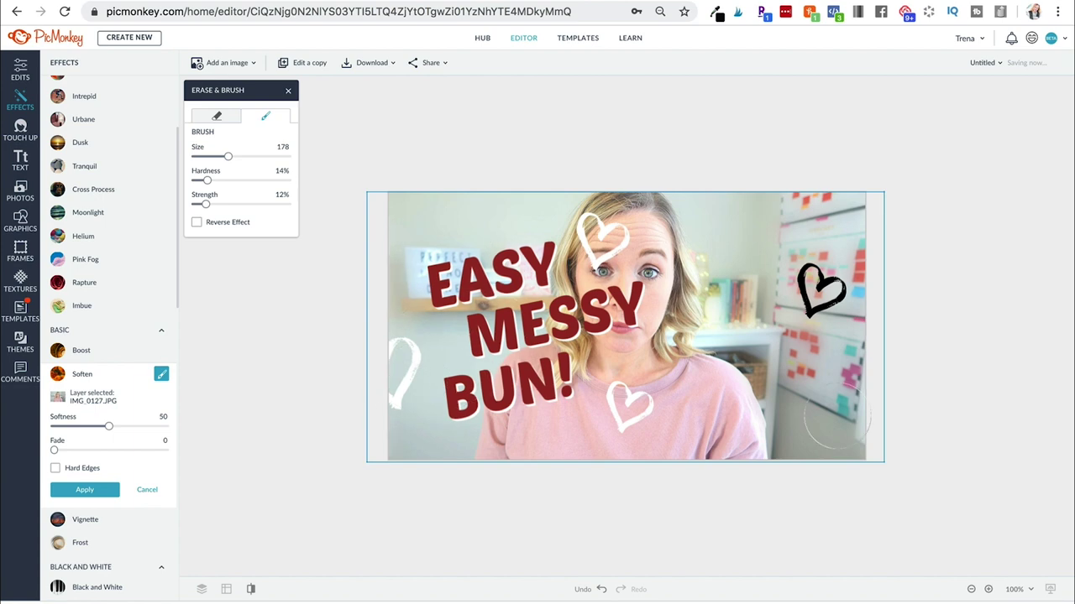
drag(835, 417, 450, 220)
click(100, 489)
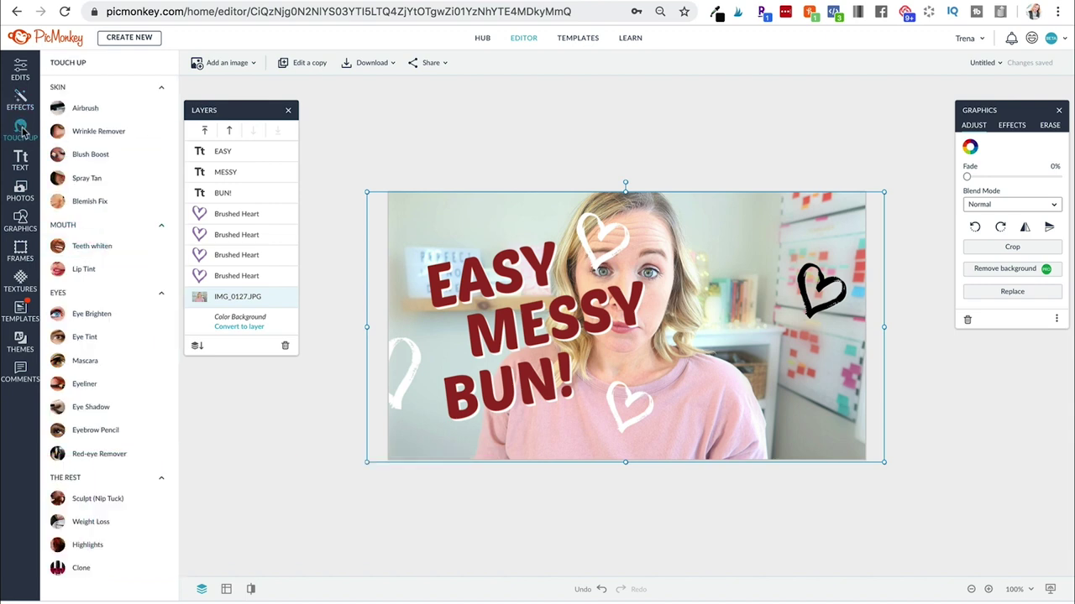
Step: Start Teeth whiten on the photo with brush size 18 and hardness, strength, brightness and fade at 100%
click(89, 247)
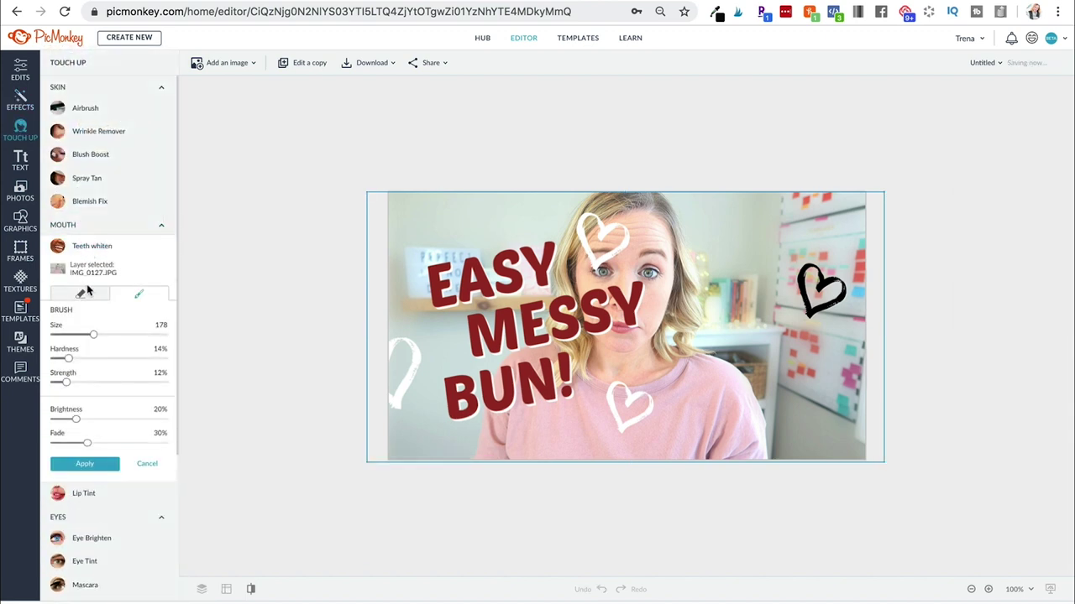
drag(68, 358, 167, 359)
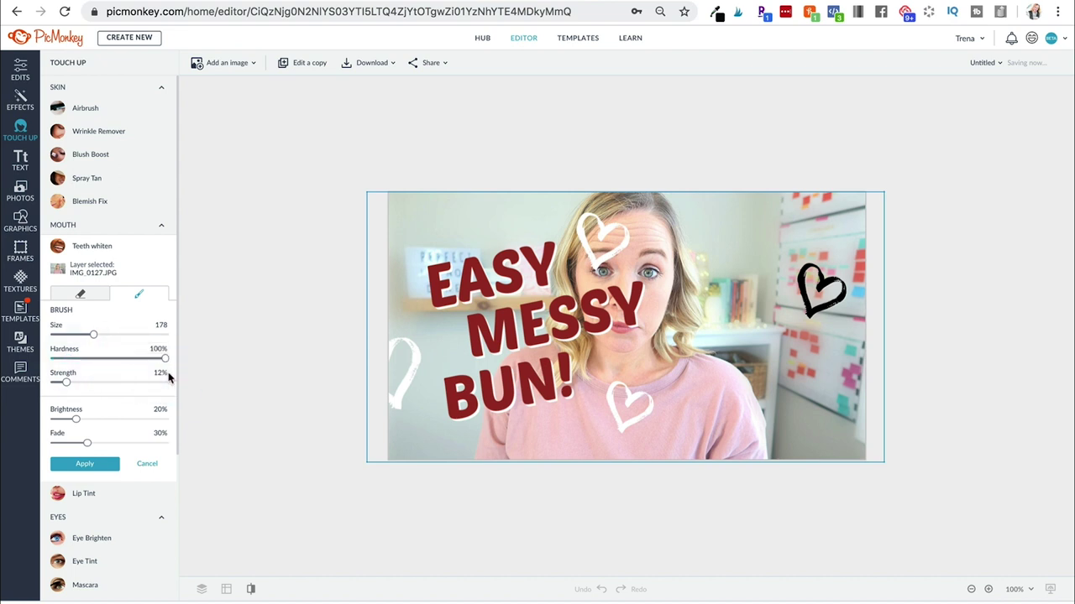
drag(70, 383, 183, 389)
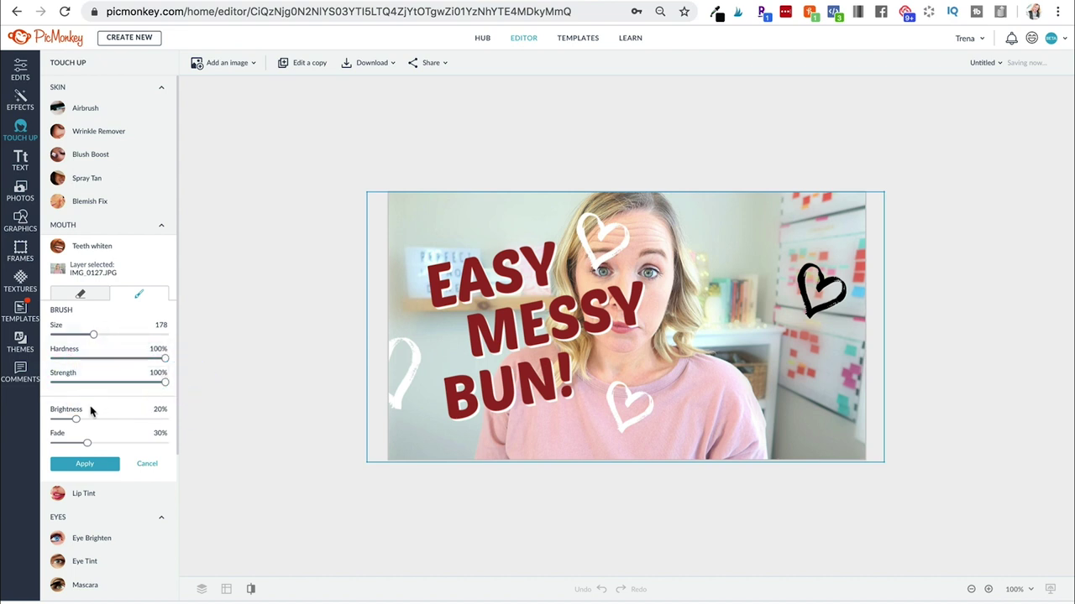
drag(75, 419, 172, 420)
drag(87, 446, 172, 445)
drag(97, 335, 56, 335)
Step: Set the whitening brush to size 14, hardness 99% and fade 0%, paint a white outline around the woman and apply it
click(971, 589)
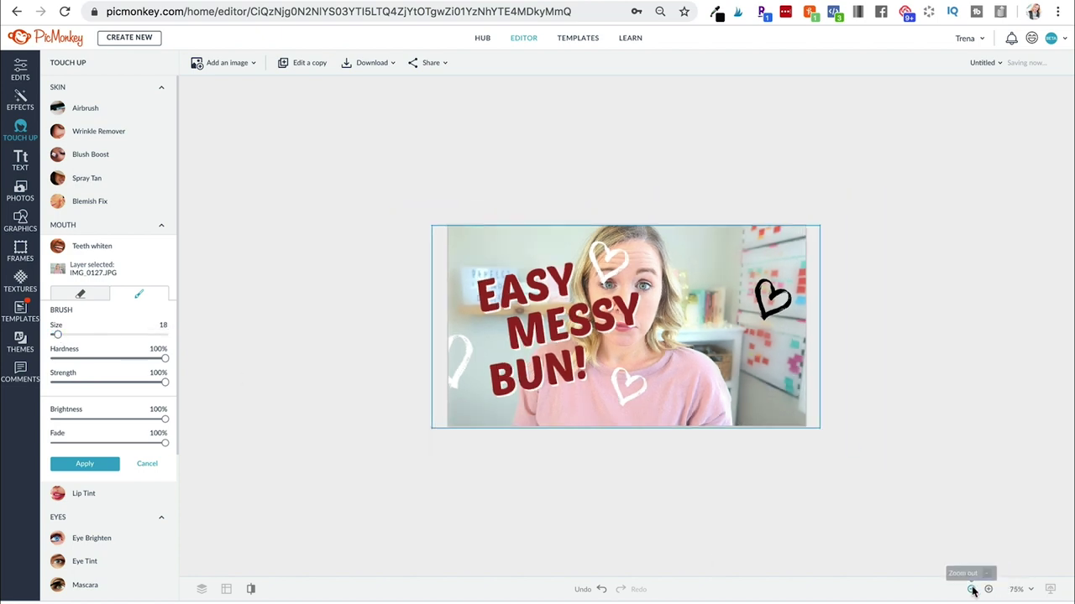
click(987, 589)
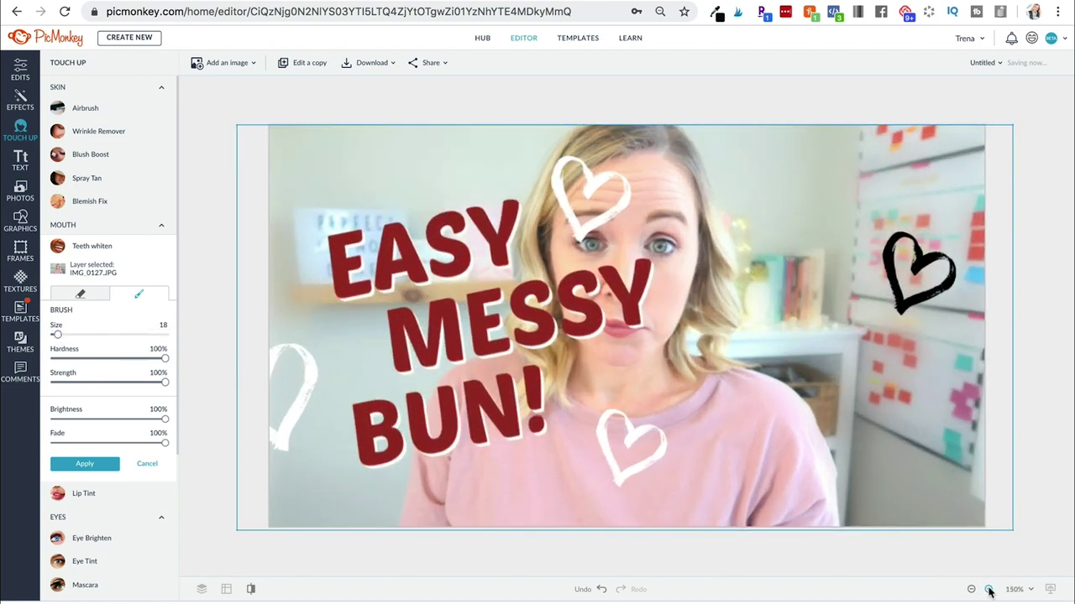
click(988, 590)
click(988, 589)
drag(1010, 534, 1005, 524)
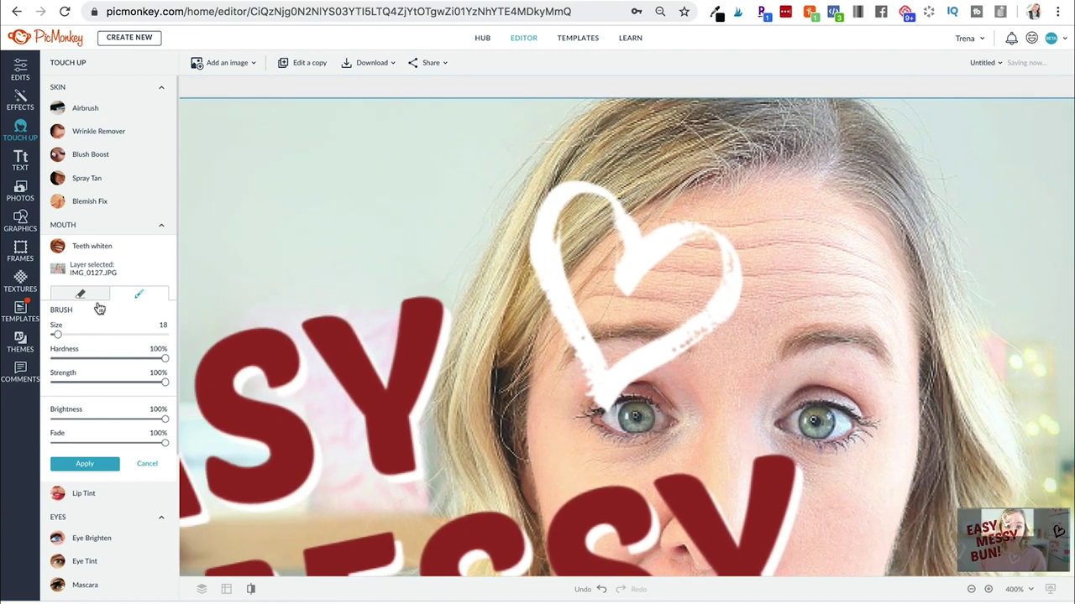
mouse_move(63, 336)
drag(60, 338, 55, 335)
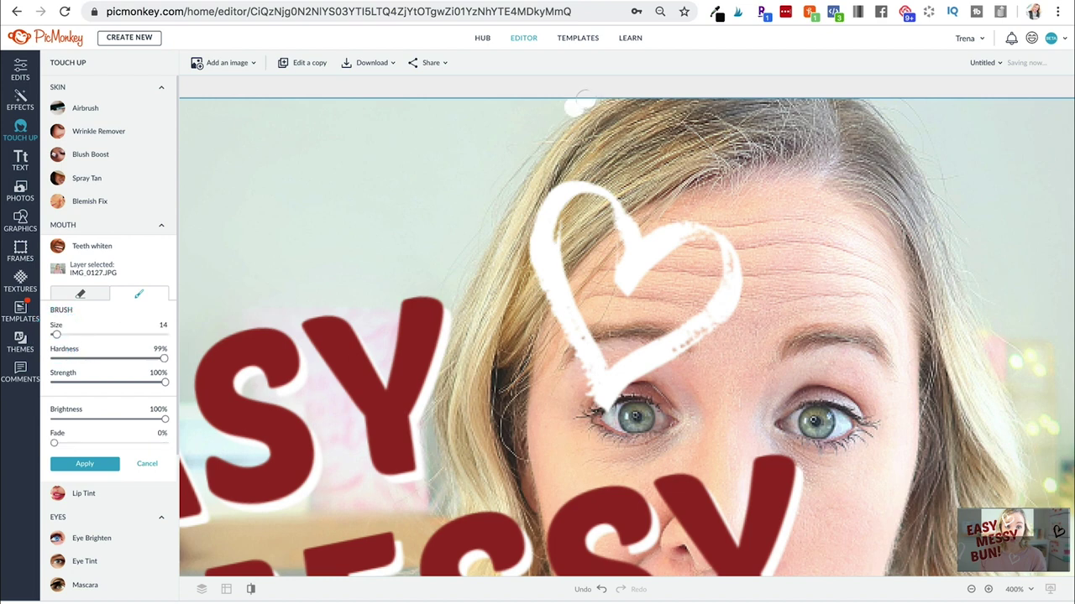
mouse_move(579, 106)
mouse_down()
mouse_move(543, 132)
mouse_move(503, 196)
mouse_up()
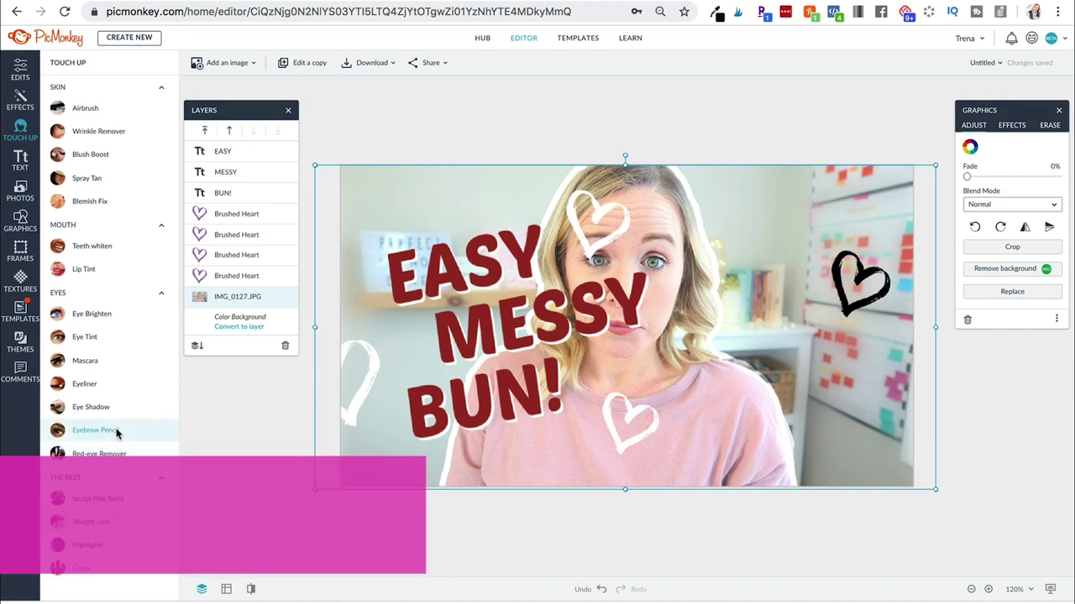
Step: Airbrush the woman's face with brush size 134, hardness 26% and strength 37%, apply it and open Lip Tint
click(93, 110)
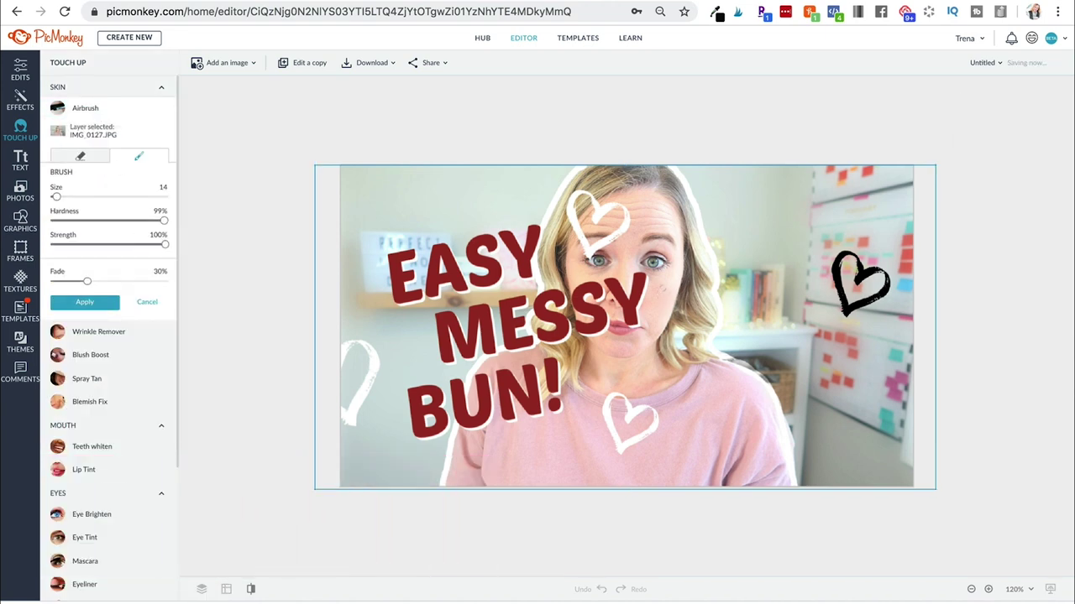
drag(56, 196, 83, 197)
drag(163, 224, 83, 222)
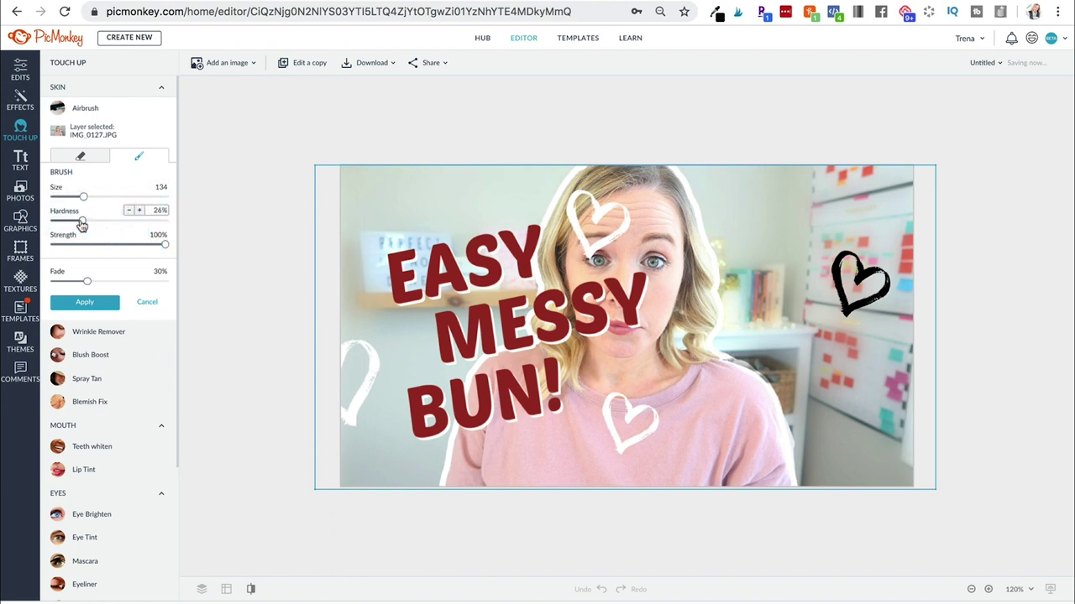
mouse_move(160, 246)
mouse_down()
mouse_move(84, 244)
mouse_move(94, 244)
mouse_up()
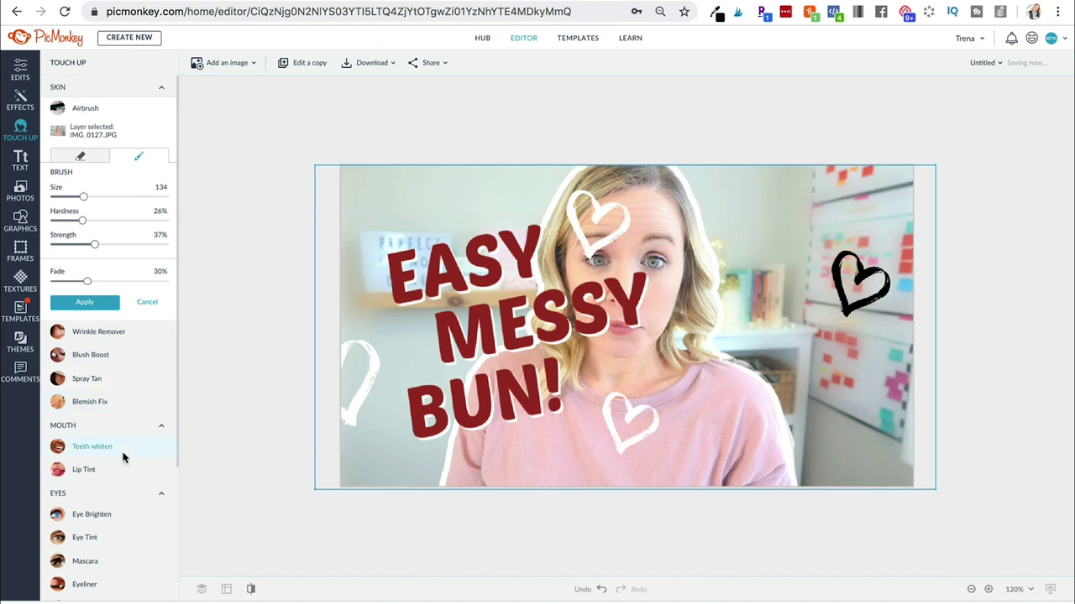
scroll(118, 455, down, 1)
click(95, 451)
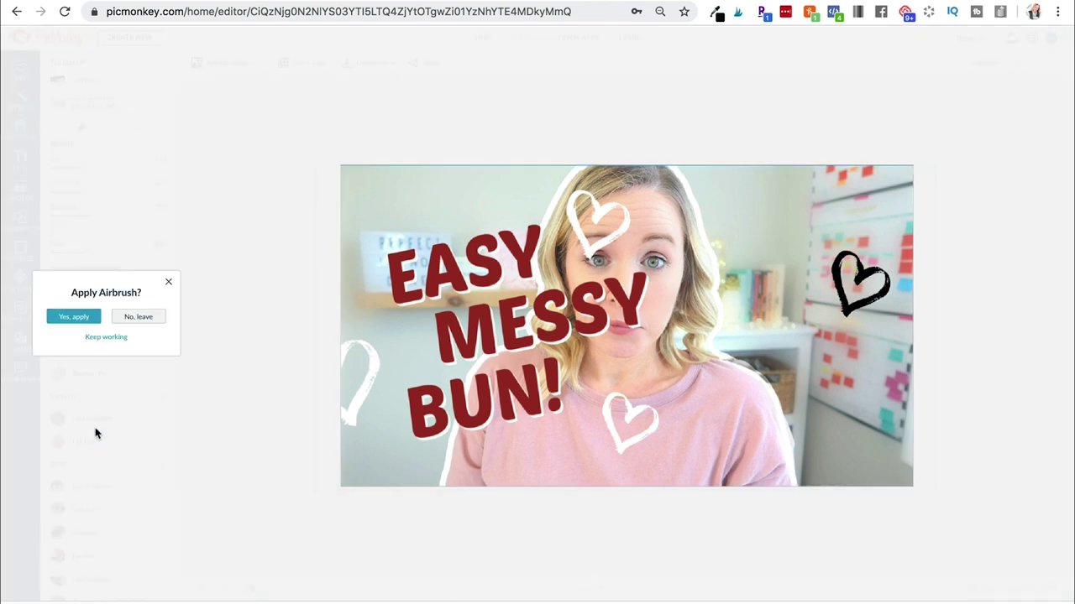
click(84, 318)
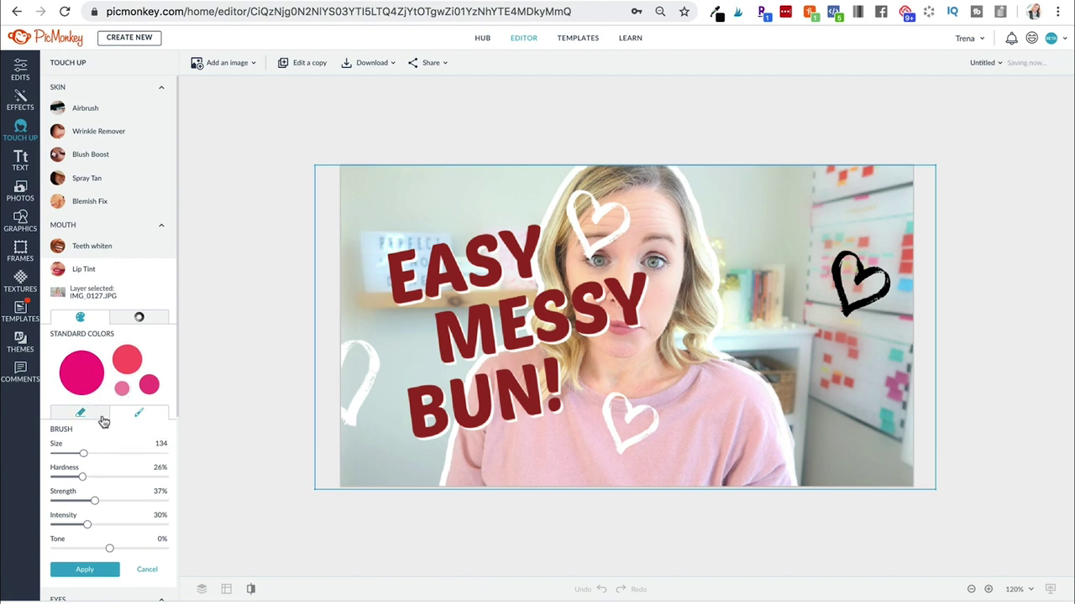
Step: Reduce the Lip Tint brush size, tint the woman's lips and apply it
drag(83, 453, 59, 455)
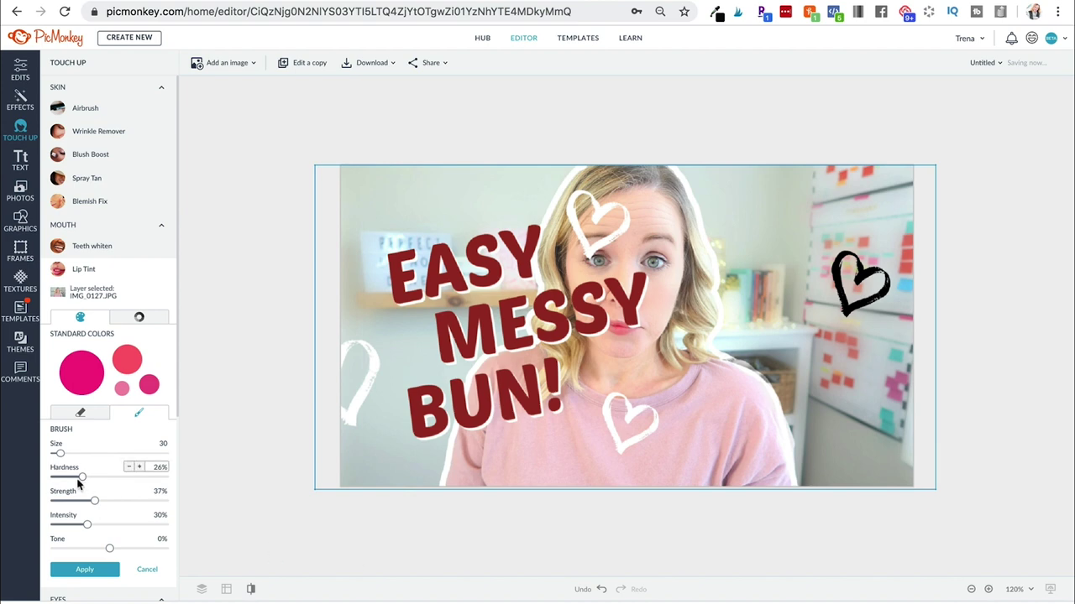
drag(59, 455, 55, 455)
click(99, 571)
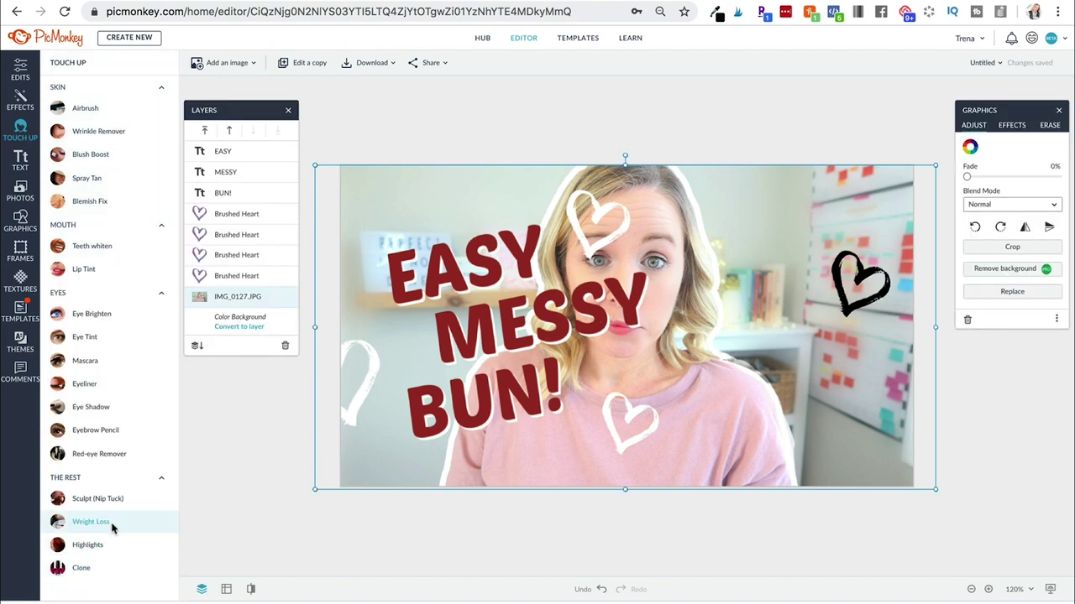
Step: Try orange and magenta #FD59EA on the EASY text and restore its dark red #AC4136
click(487, 265)
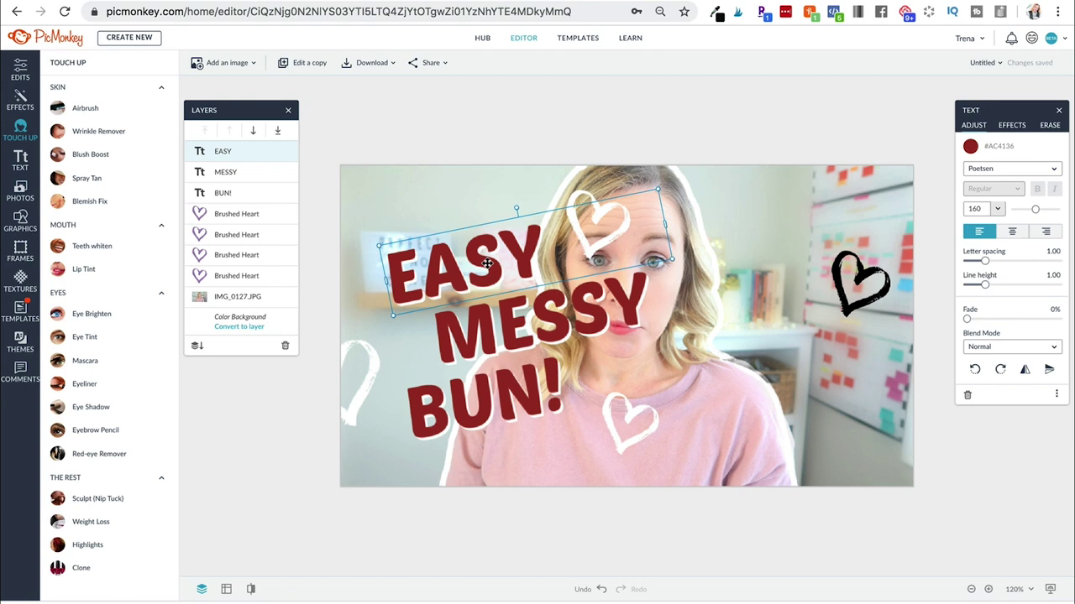
click(971, 147)
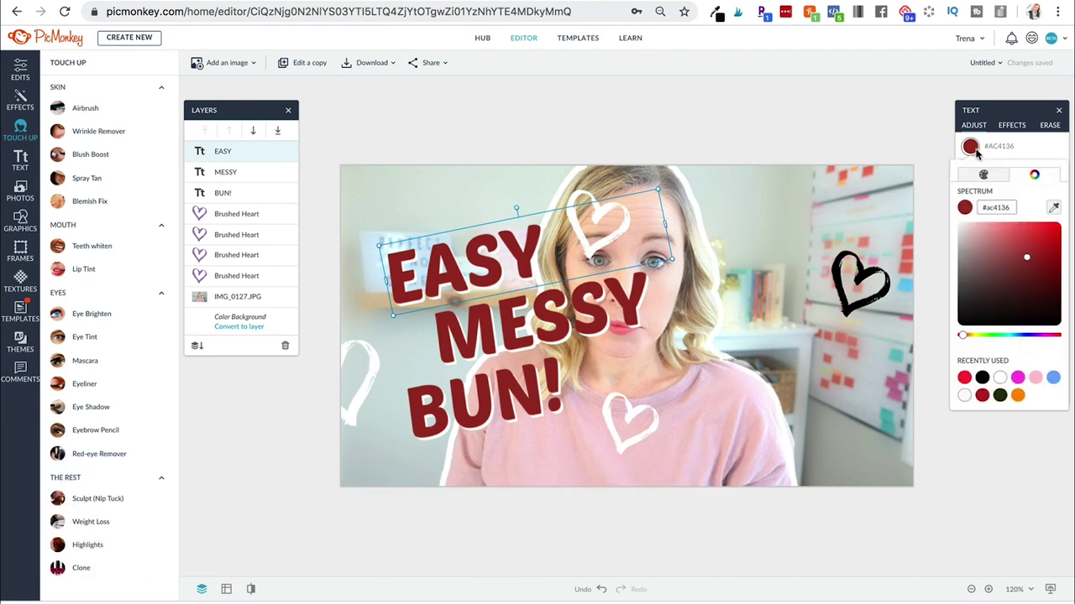
click(1018, 397)
click(1018, 380)
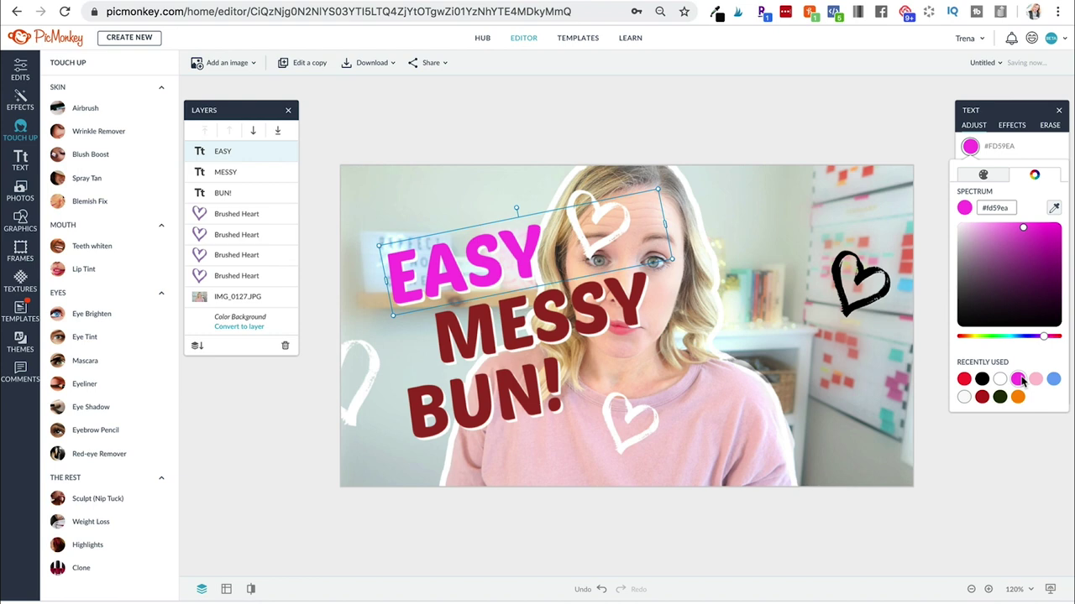
click(982, 396)
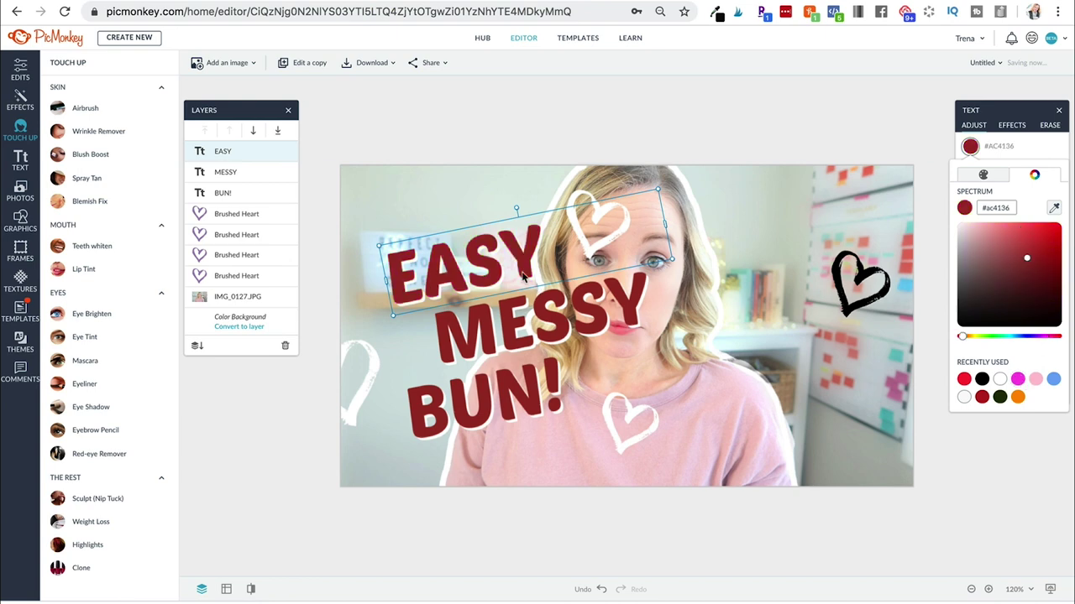
Step: Replace the MESSY text with "Thumbail" and the BUN! text with "Tutorial"
click(521, 335)
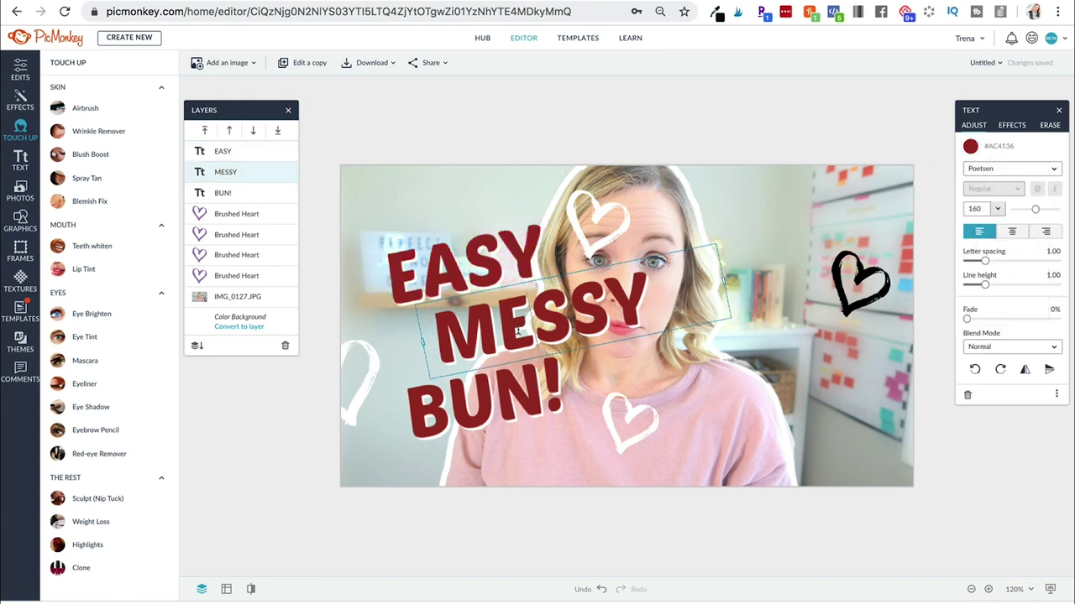
text(Thumbail)
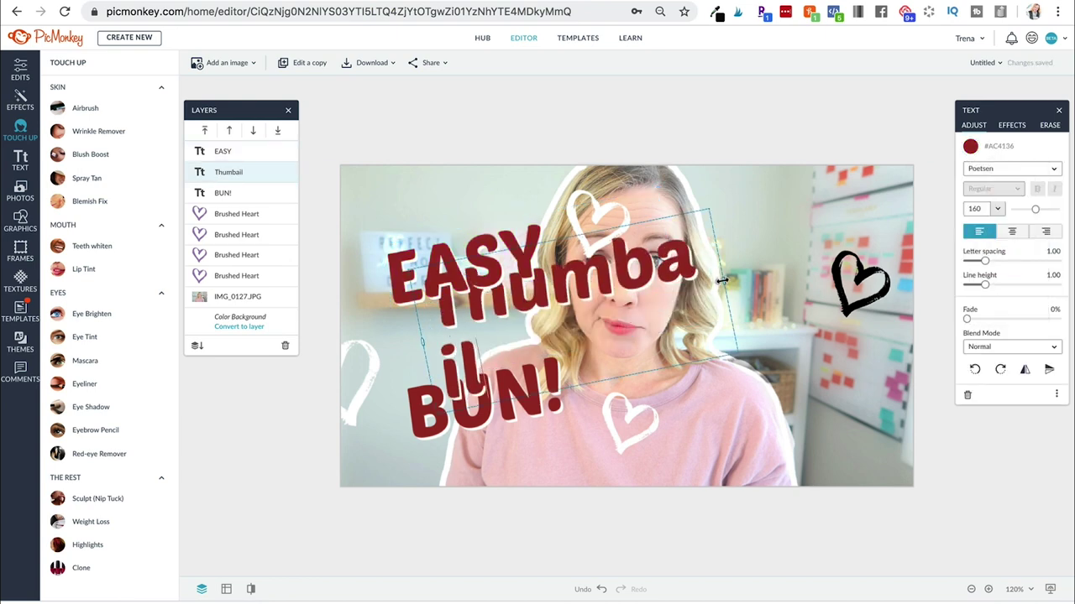
click(483, 403)
text(Th)
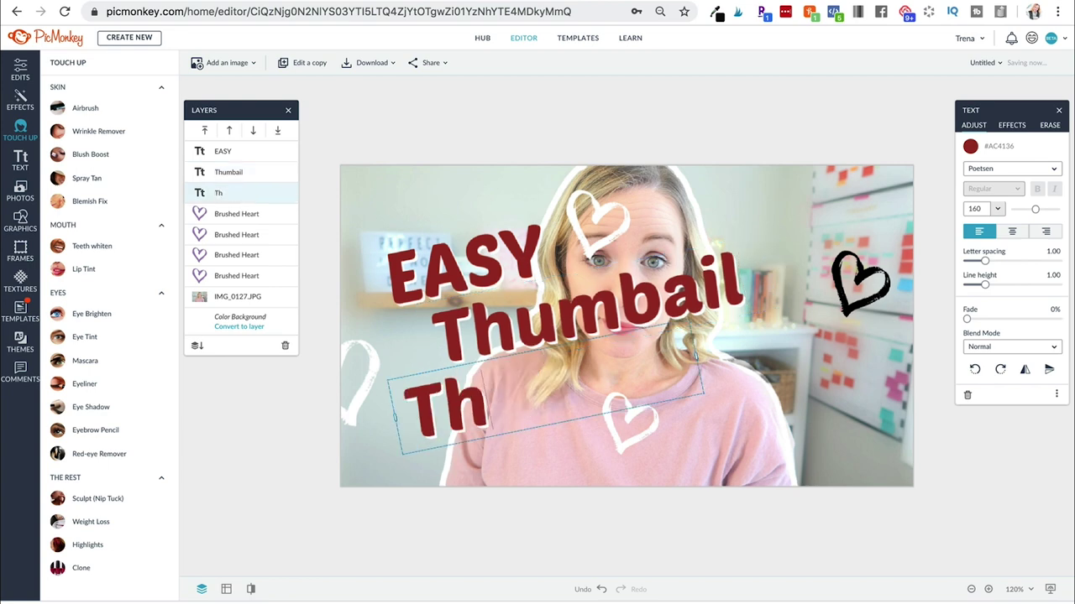
key(BackSpace)
text(utorial)
Step: Move the EASY and Thumbail texts to the photo's left side and reduce Thumbail to size 100
drag(483, 262, 450, 227)
drag(486, 336, 437, 313)
double_click(436, 313)
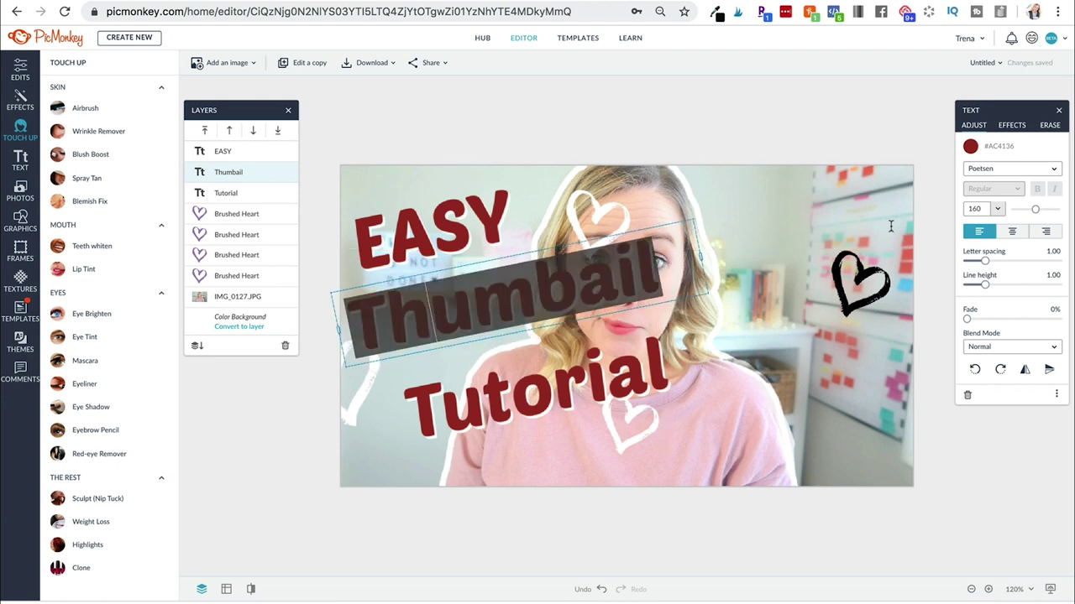
drag(1036, 214, 1032, 210)
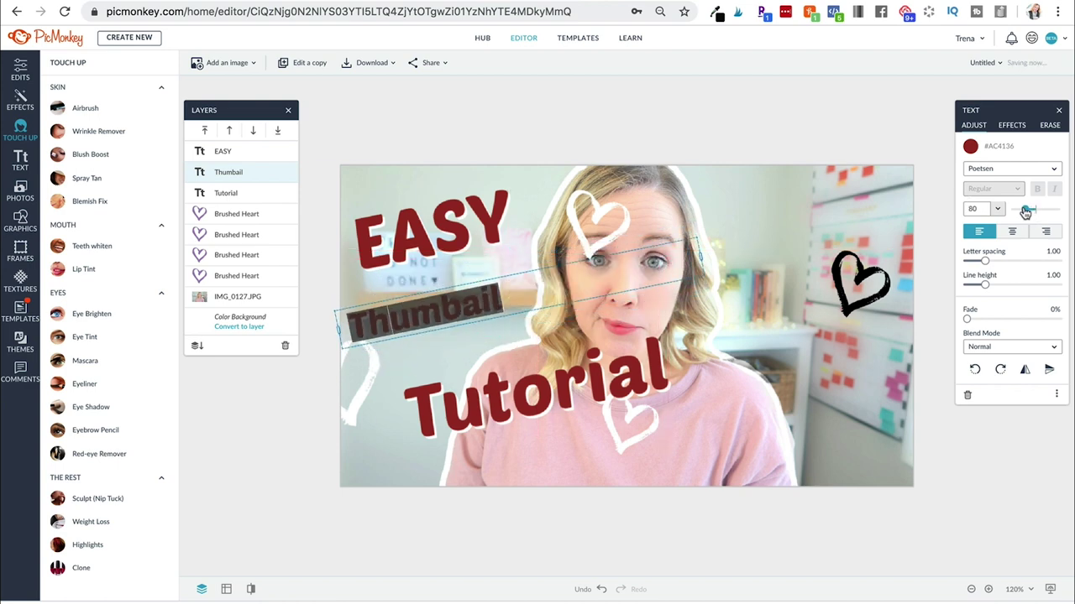
Step: Reduce the Tutorial text to size 114 and stack it directly beneath Thumbail, aligned with the other title lines
click(480, 398)
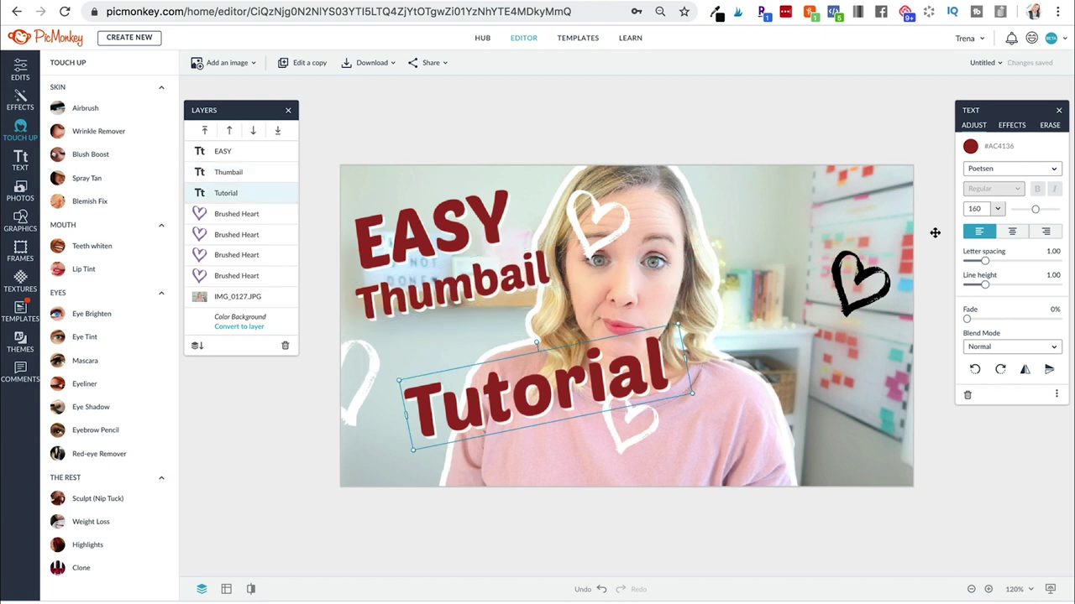
drag(984, 262, 984, 264)
drag(1038, 213, 1031, 210)
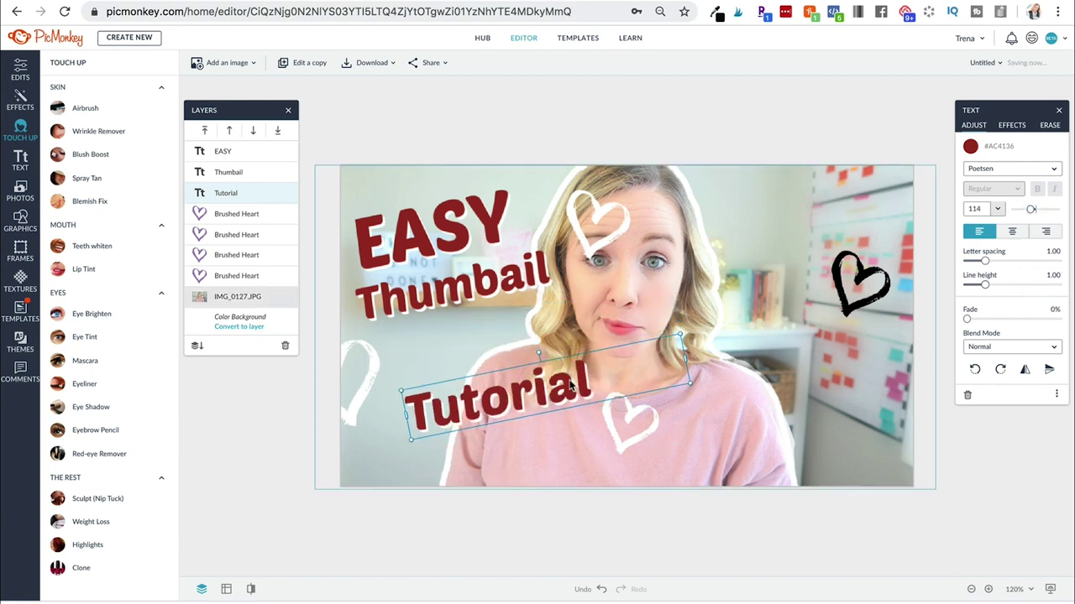
drag(525, 393, 474, 338)
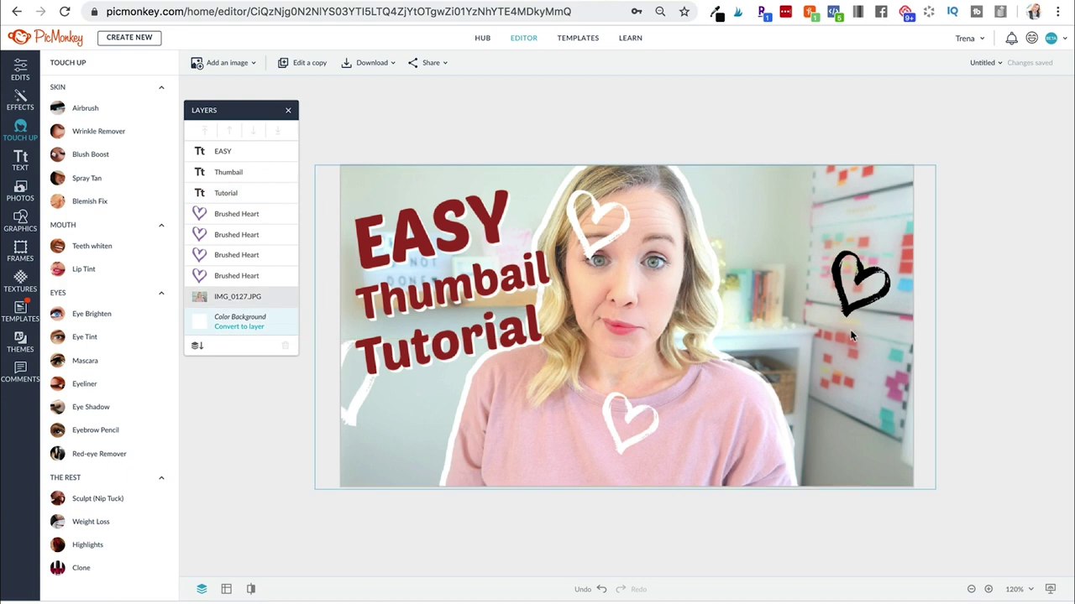
Step: Delete the black heart over the wall boards and the white heart at the photo's left edge
click(852, 312)
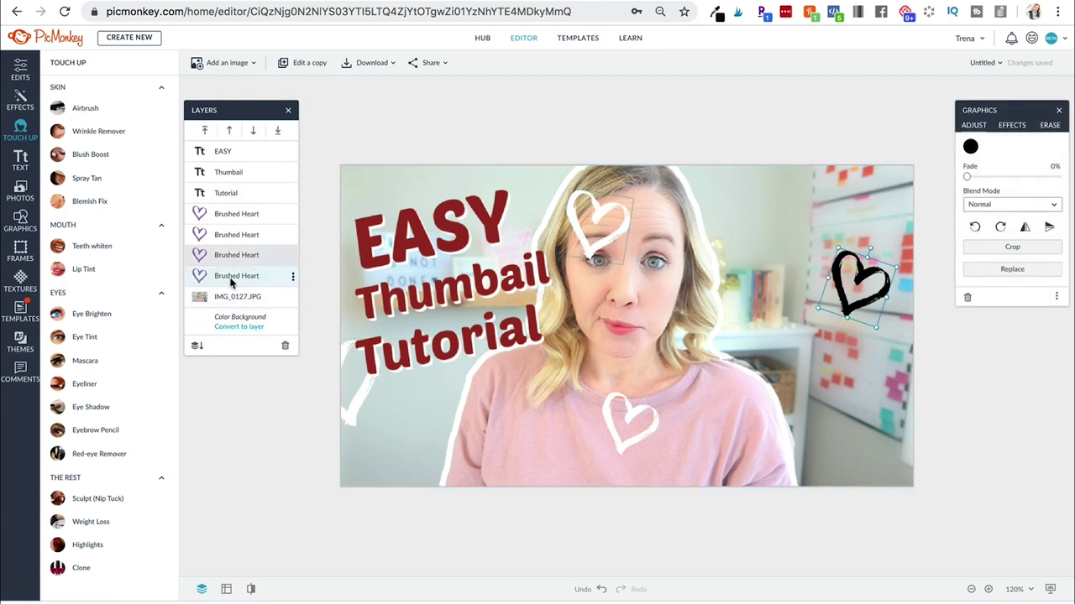
key(Delete)
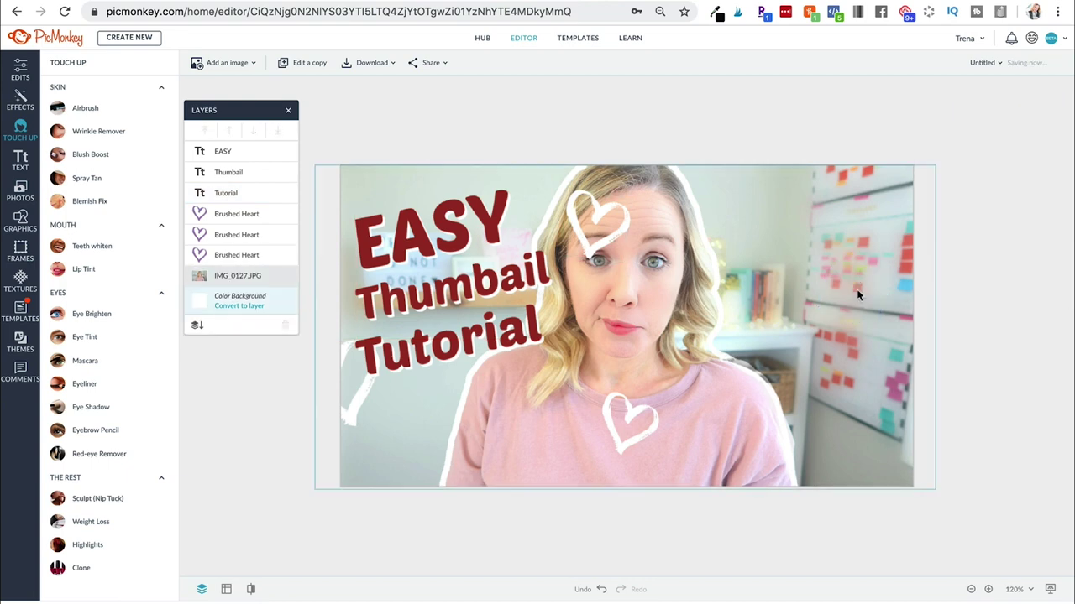
click(244, 214)
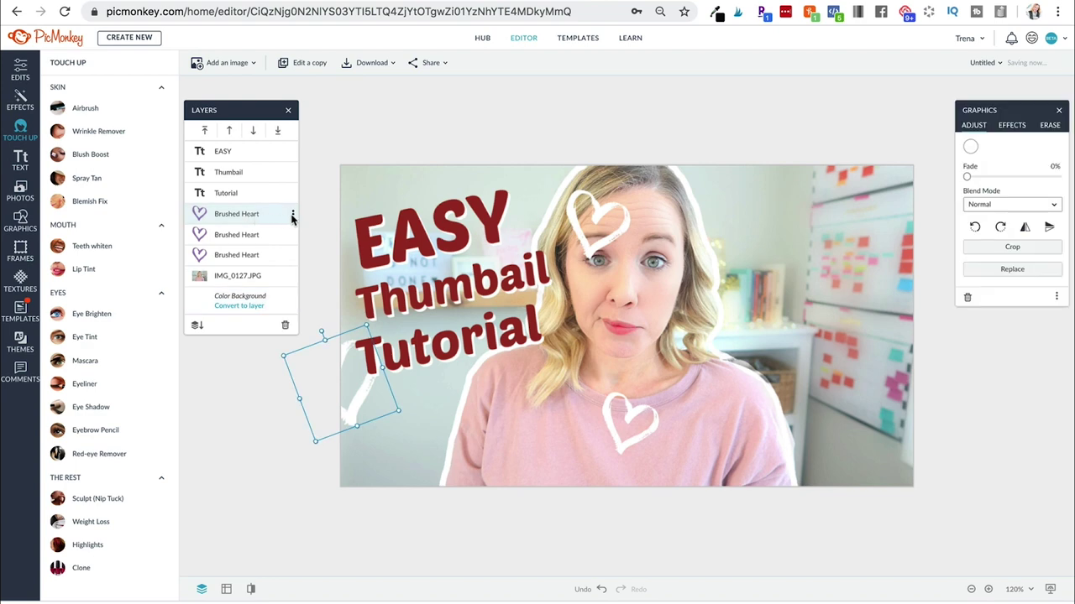
click(293, 216)
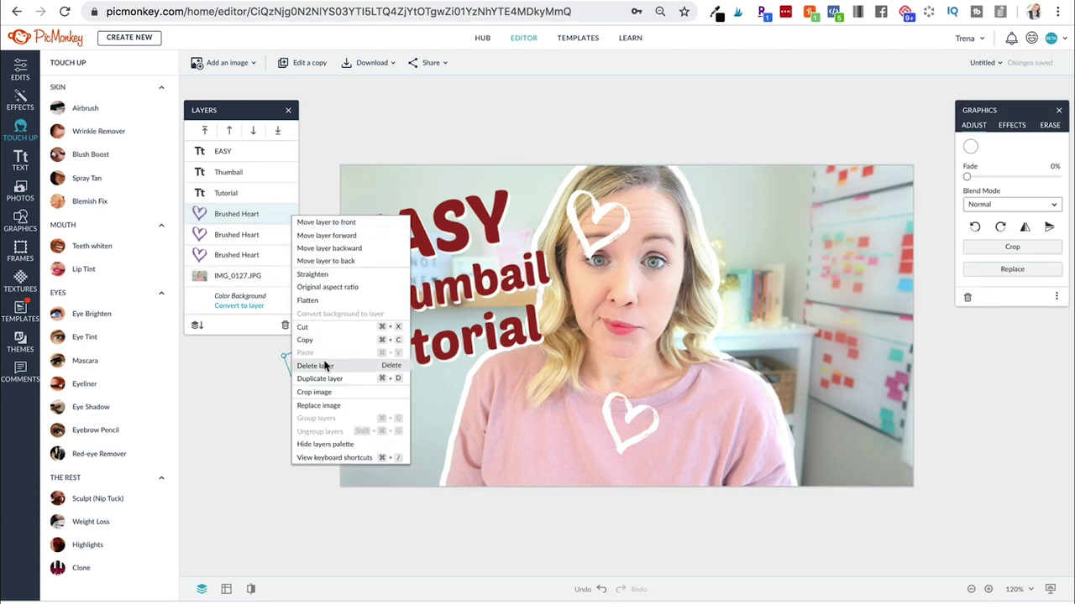
click(315, 365)
Step: Delete the two remaining white hearts on the woman's shirt and forehead
click(292, 237)
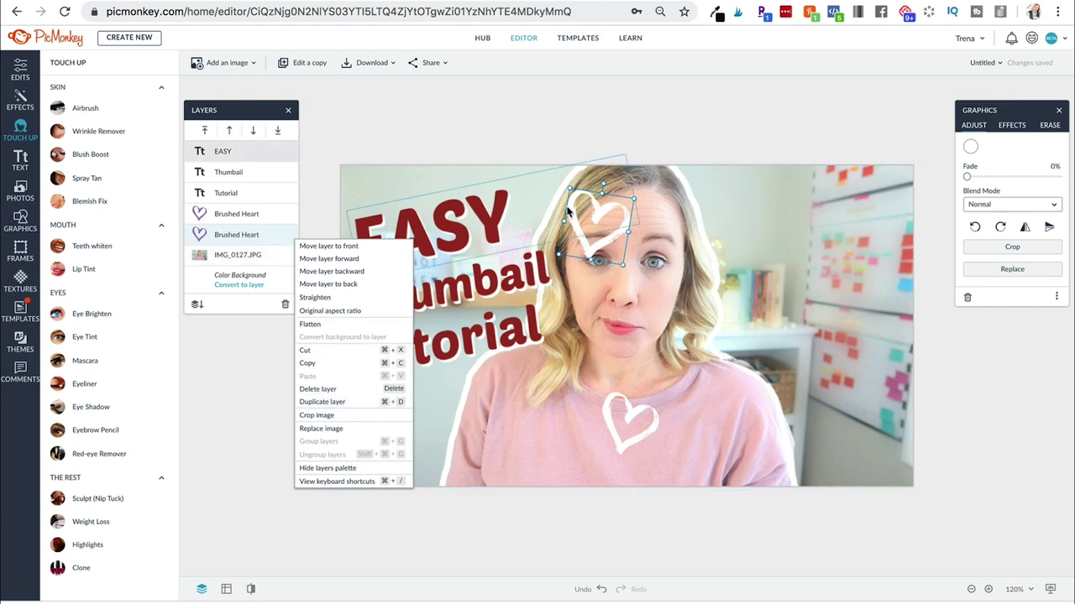
click(605, 220)
click(610, 221)
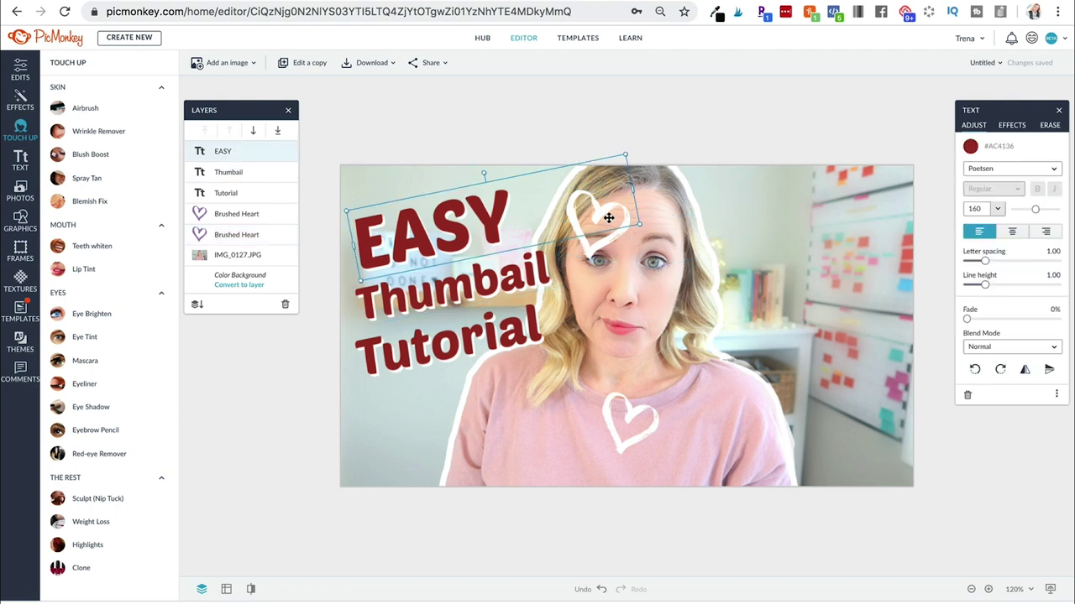
right_click(292, 215)
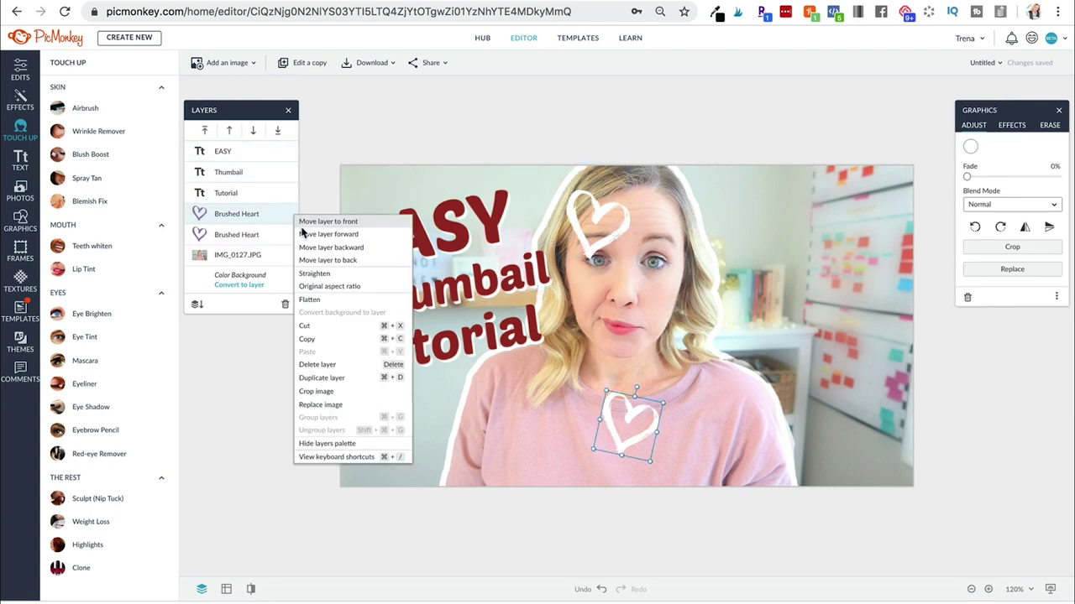
click(352, 365)
right_click(291, 214)
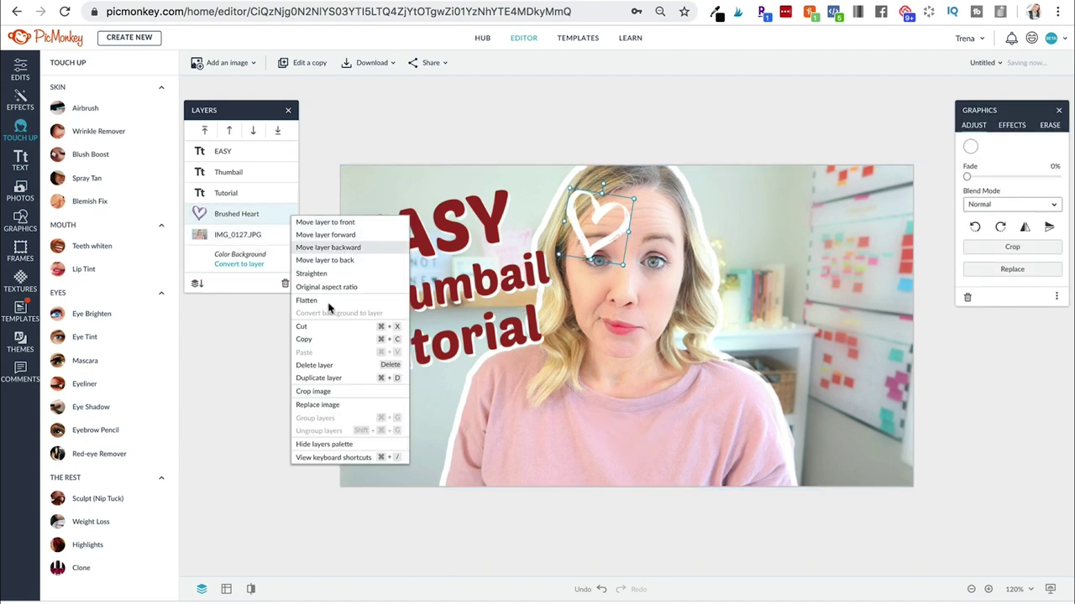
click(351, 364)
Step: Search the graphics for "camera" and add the Iconic Camera to the thumbnail
click(22, 225)
click(116, 114)
text(camera)
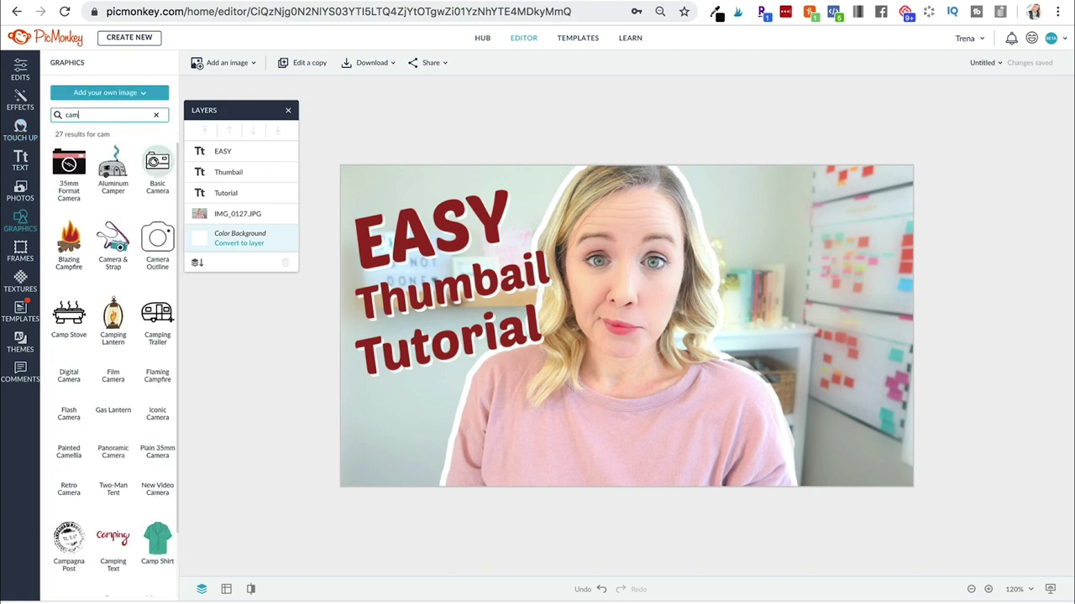
click(115, 315)
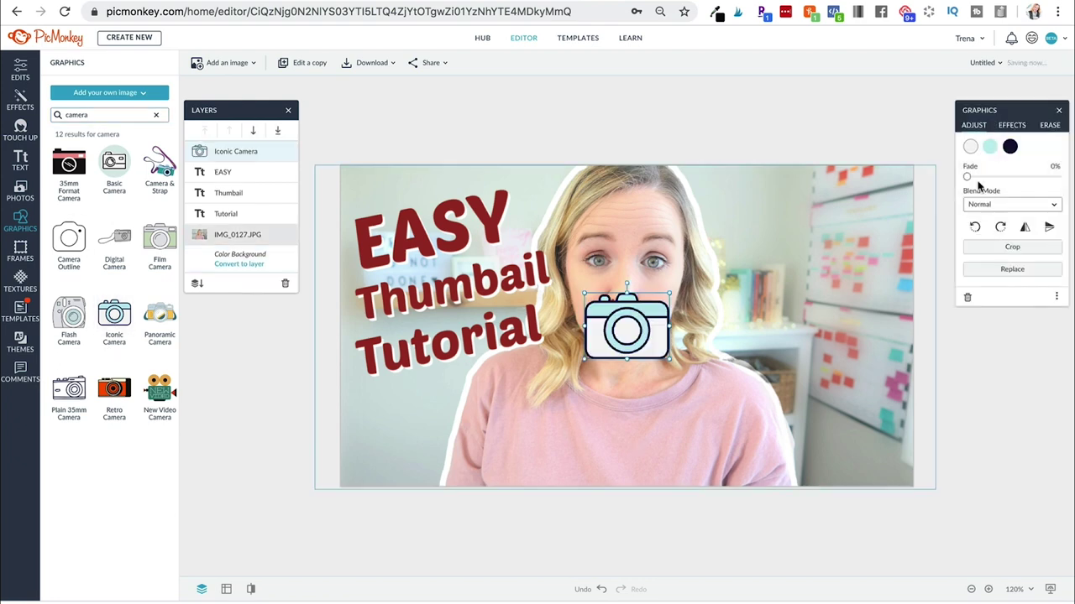
Step: Recolour the camera's light teal parts magenta and place the camera below the Tutorial text
click(990, 147)
click(1017, 398)
click(660, 331)
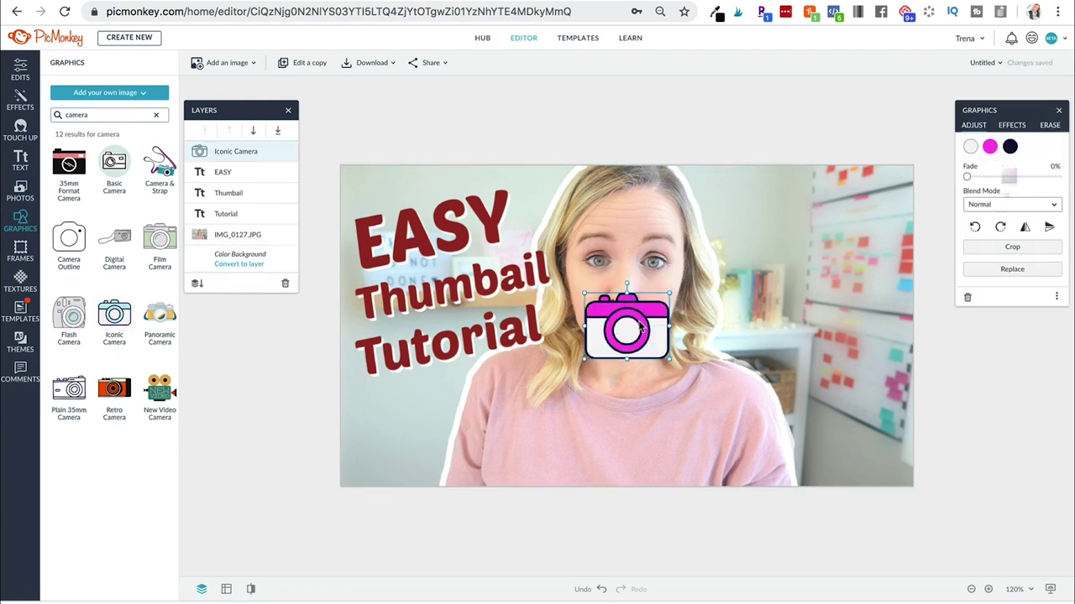
drag(638, 319, 443, 400)
Step: Recolour the EASY, Thumbail and Tutorial texts magenta #FD59EA
click(429, 241)
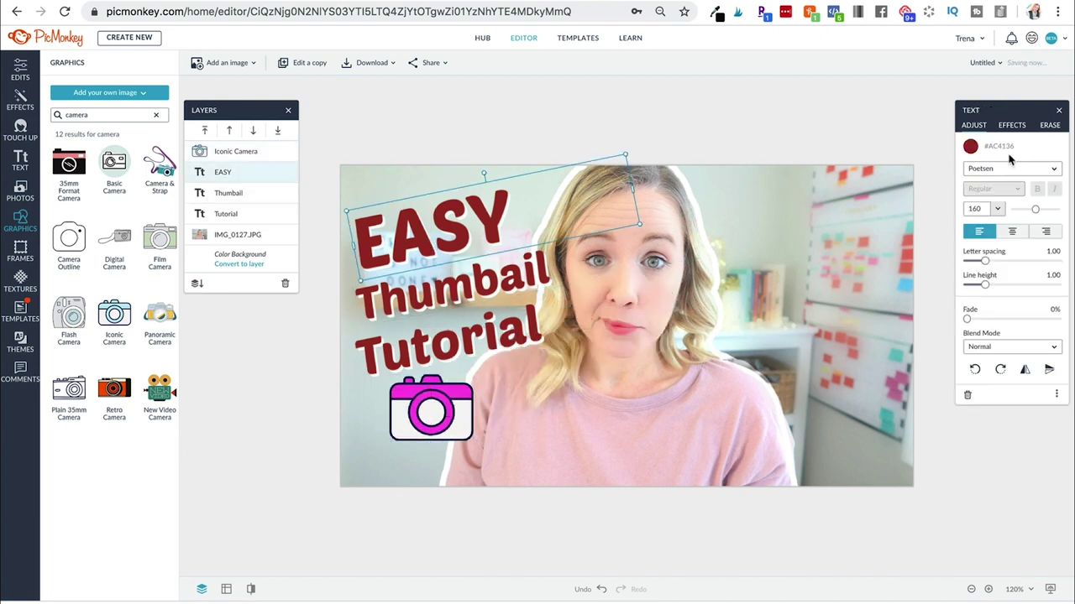
click(971, 146)
click(963, 379)
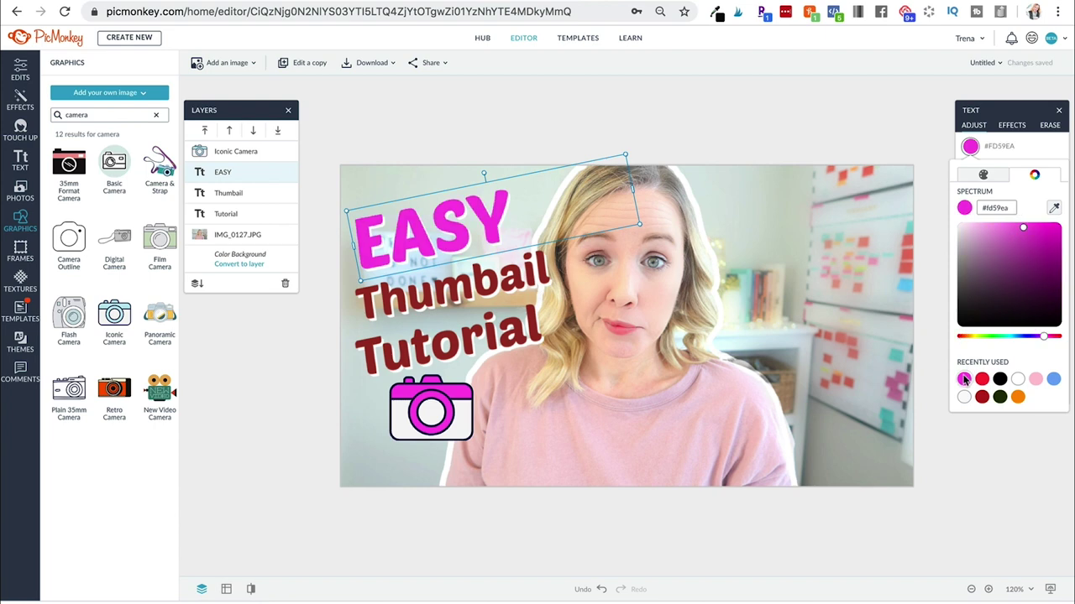
click(454, 289)
click(487, 338)
click(970, 146)
click(964, 379)
click(479, 334)
Step: Shift the camera slightly to the right and tilt it counter-clockwise to match the title's slant
drag(433, 408, 468, 416)
drag(466, 375, 456, 363)
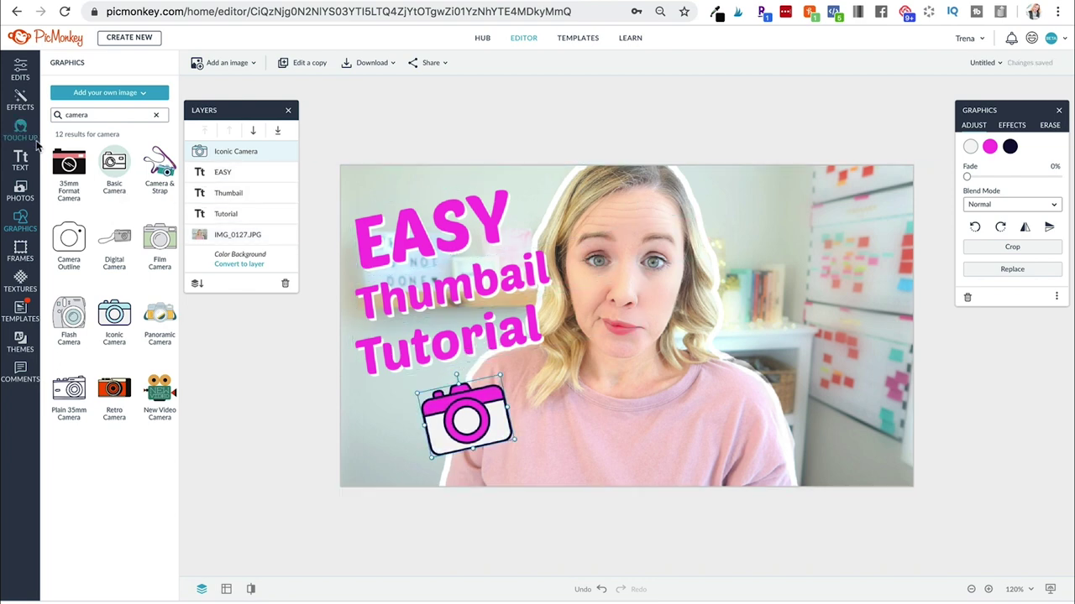
Step: Add a black Solid Square, shape it into a slanted bar over EASY and move its layer beneath the title texts
click(22, 227)
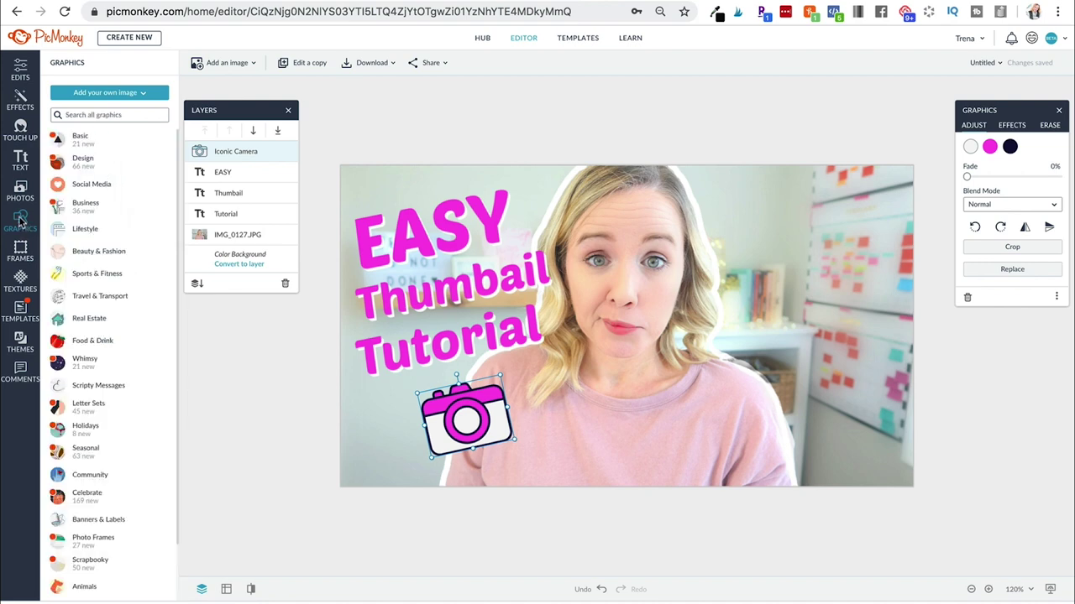
click(105, 139)
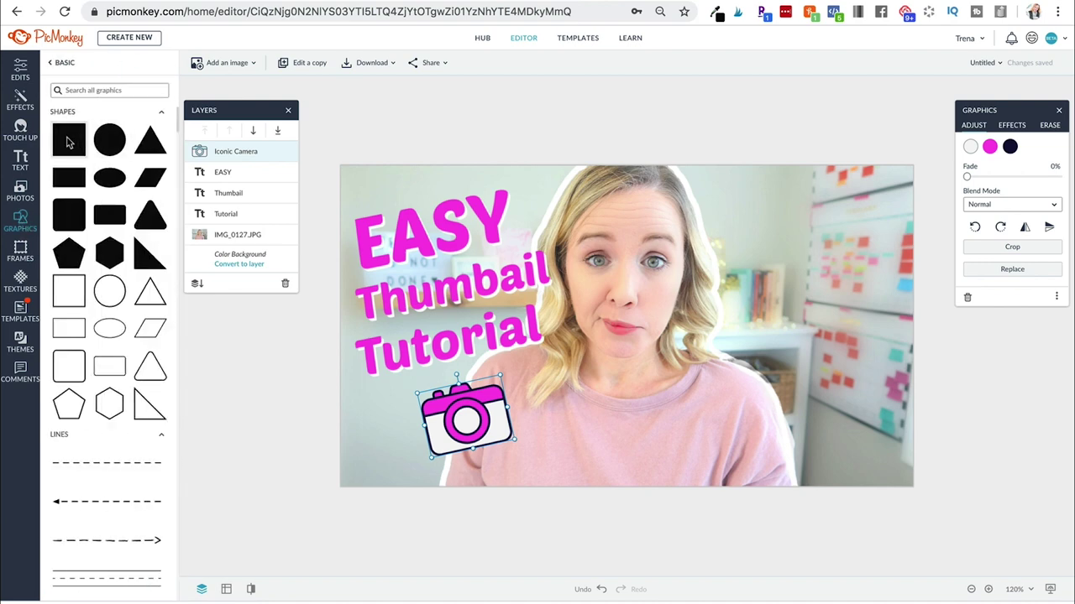
click(68, 143)
drag(628, 323, 452, 234)
drag(449, 186, 541, 199)
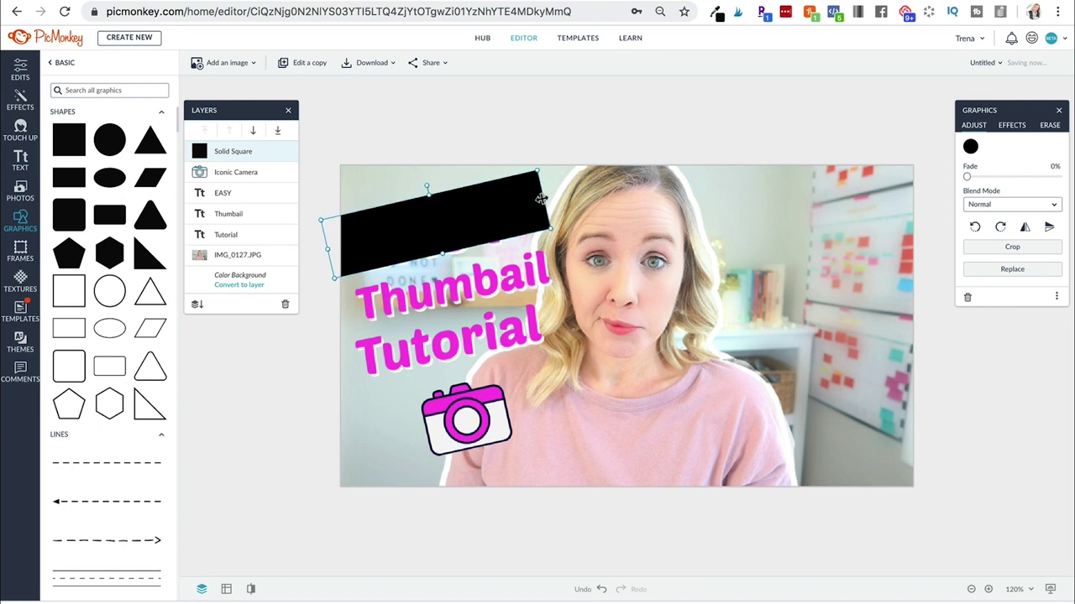
drag(224, 153, 229, 237)
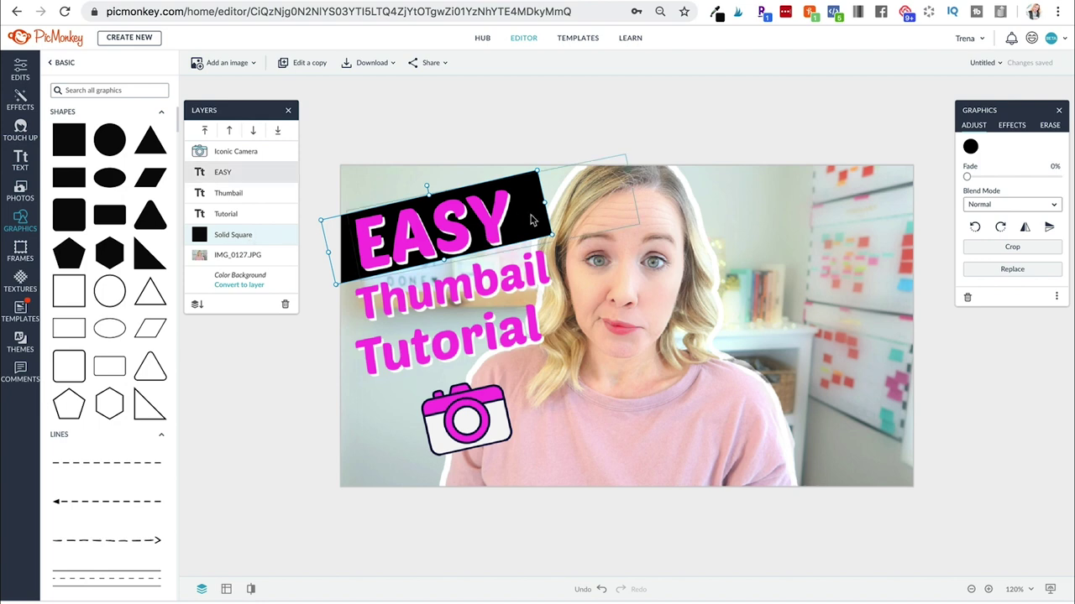
Step: Duplicate the black bar, position the copy over Thumbail and move its layer beneath the Thumbail text
right_click(292, 239)
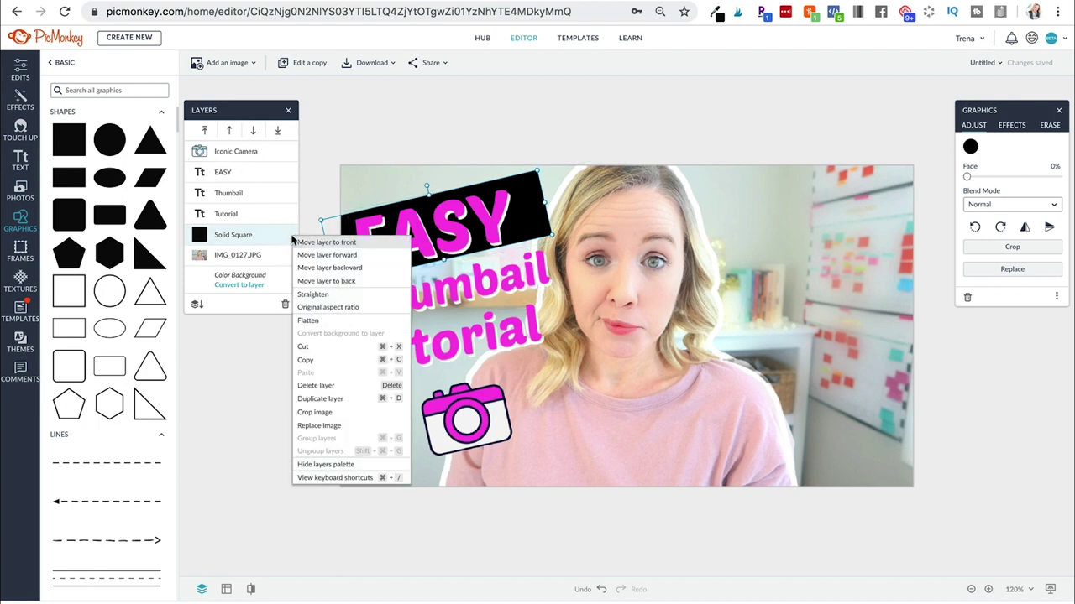
click(344, 399)
drag(408, 247, 408, 308)
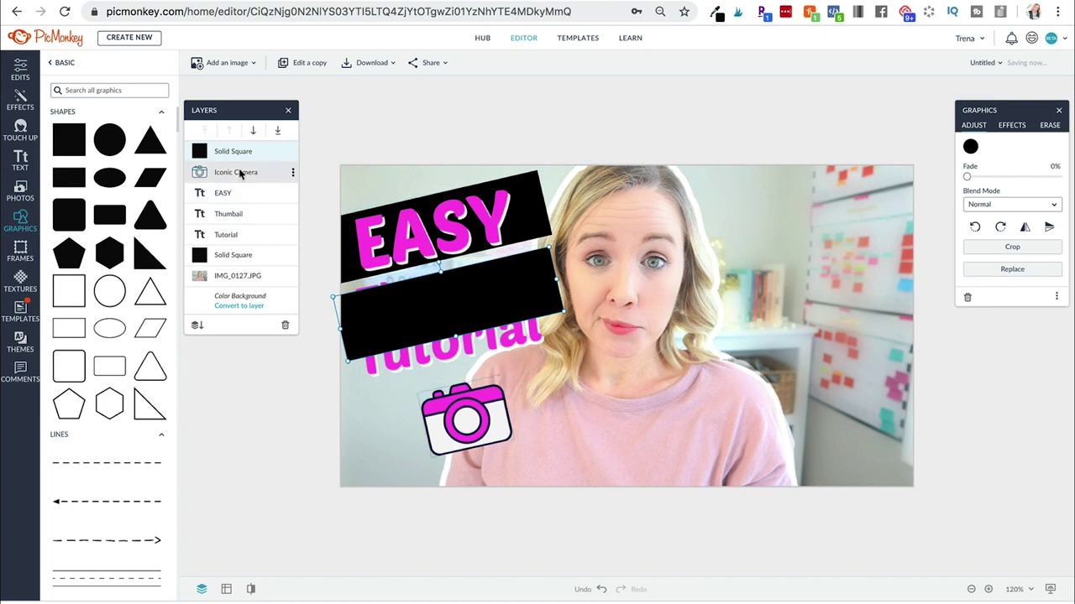
drag(240, 150, 236, 223)
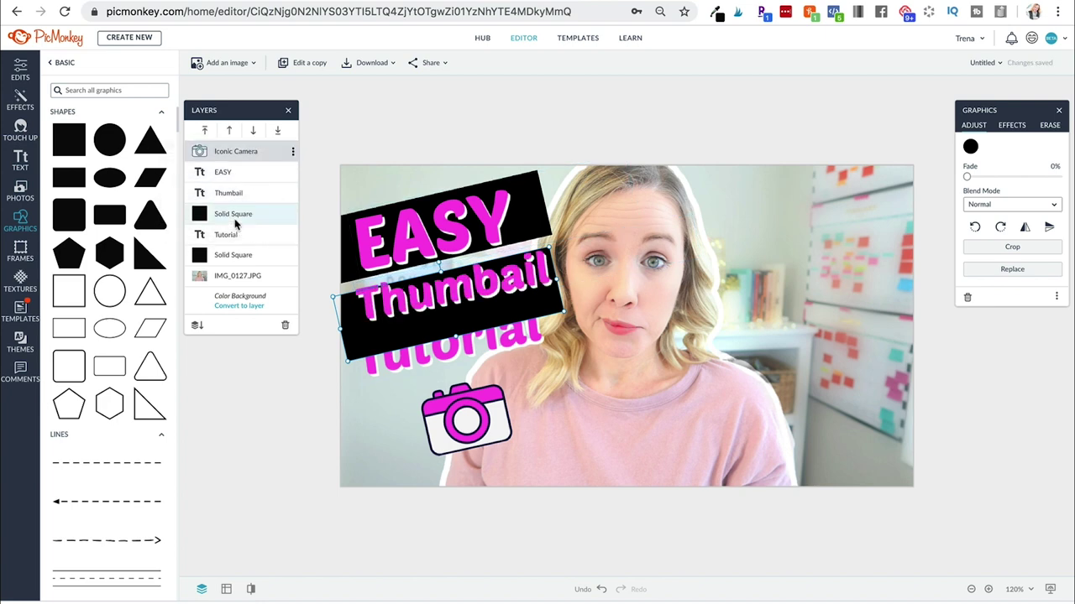
Step: Move the Thumbail text slightly down and left so it sits centred on its black bar
click(197, 192)
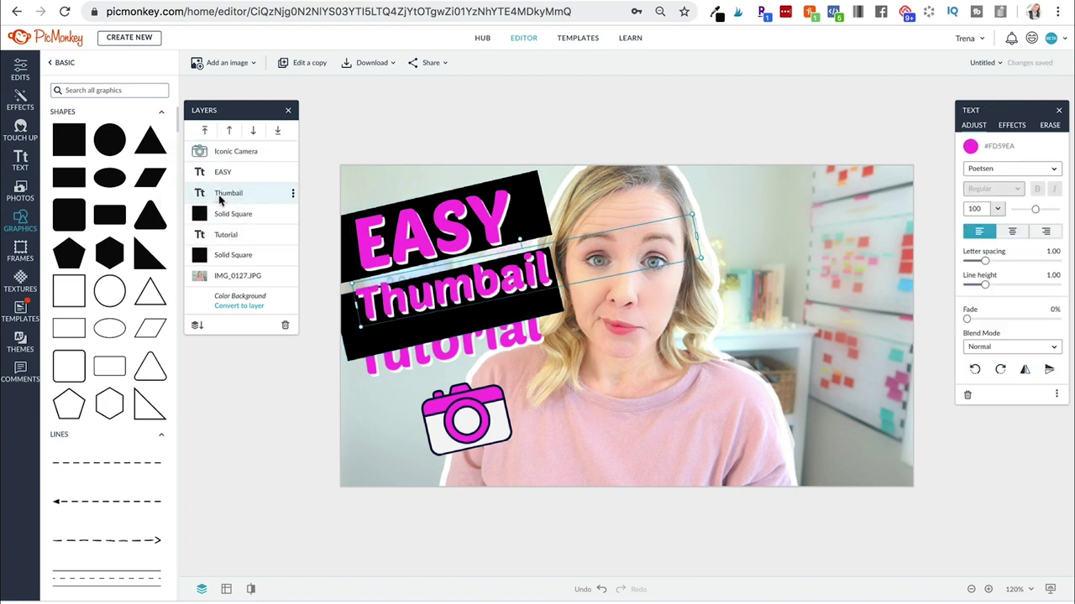
drag(434, 294, 425, 312)
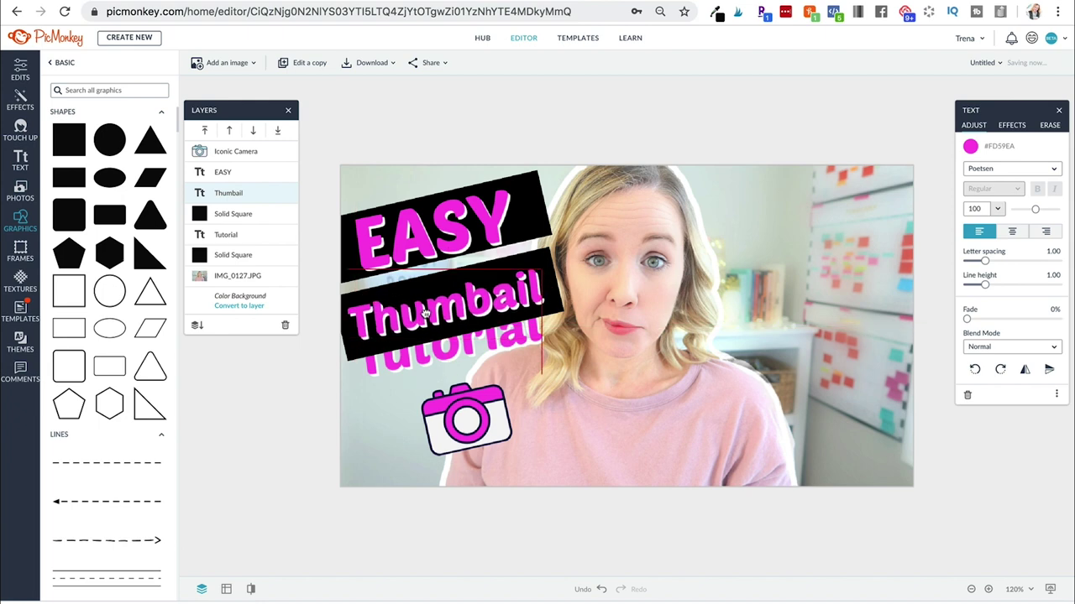
drag(516, 259, 508, 256)
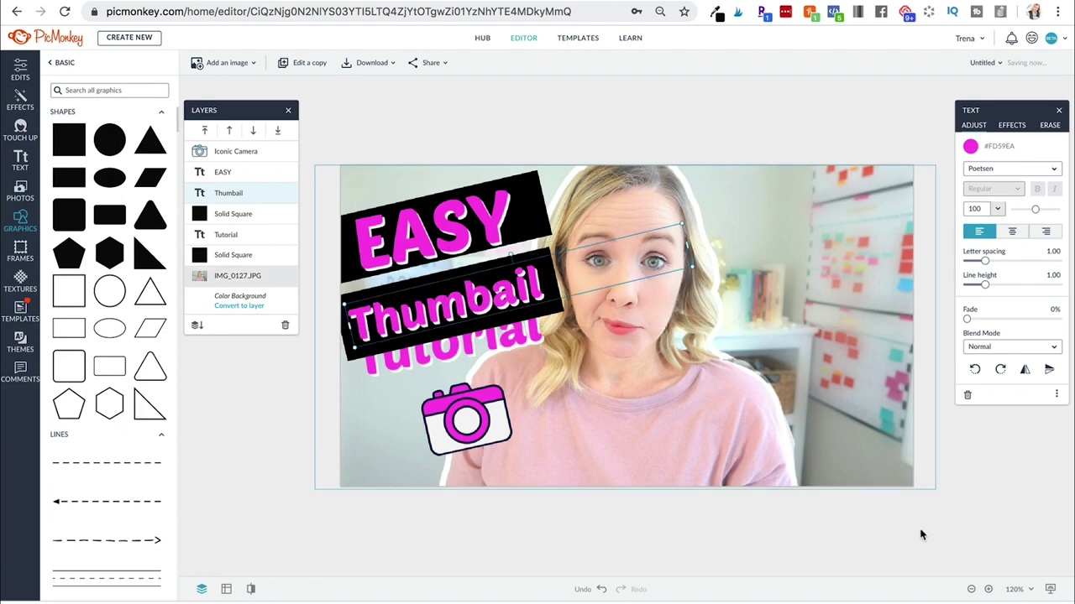
Step: Trim the black bar behind Thumbail to fit the word and shift the bar behind EASY to the left
click(988, 590)
click(989, 590)
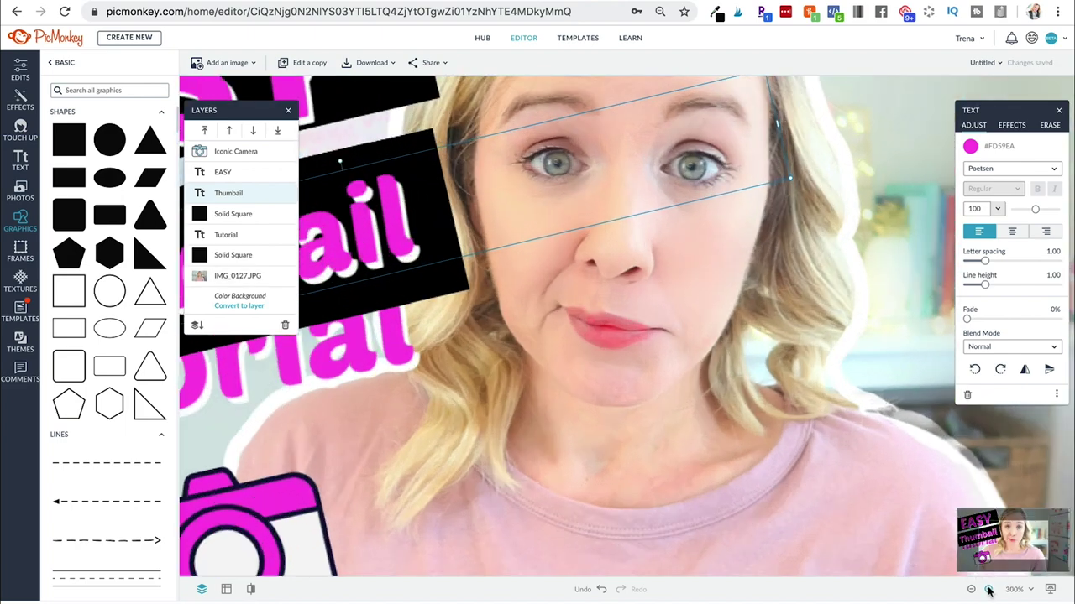
click(988, 589)
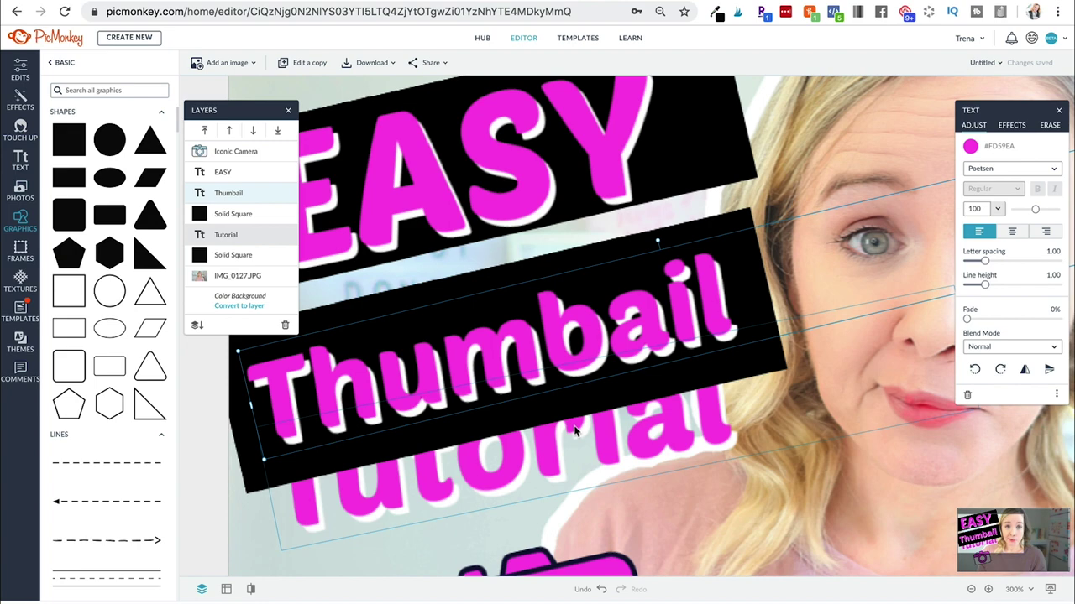
drag(705, 244, 702, 230)
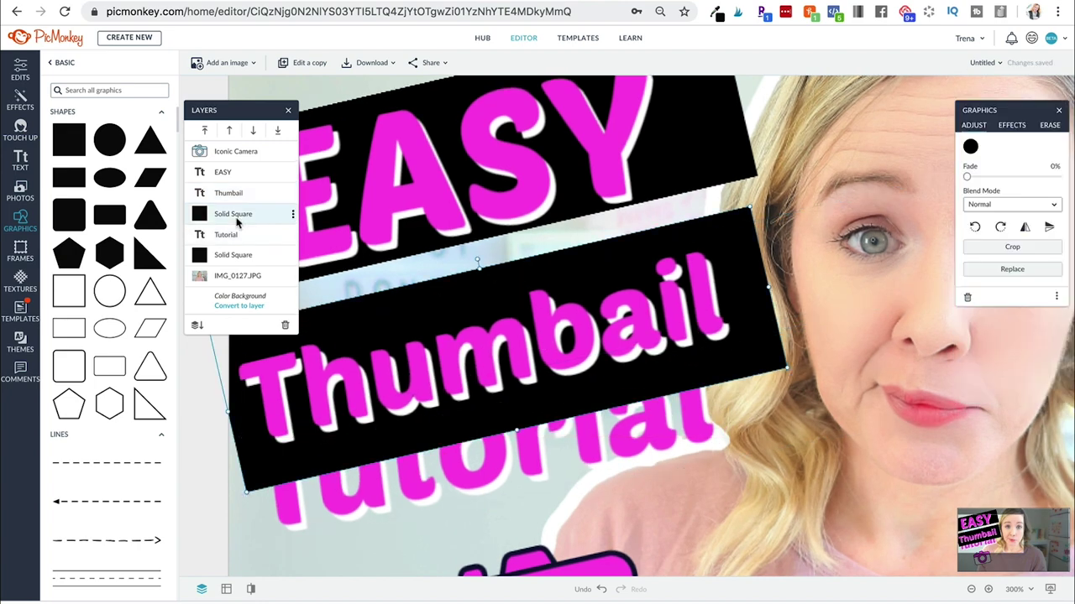
scroll(587, 335, down, 5)
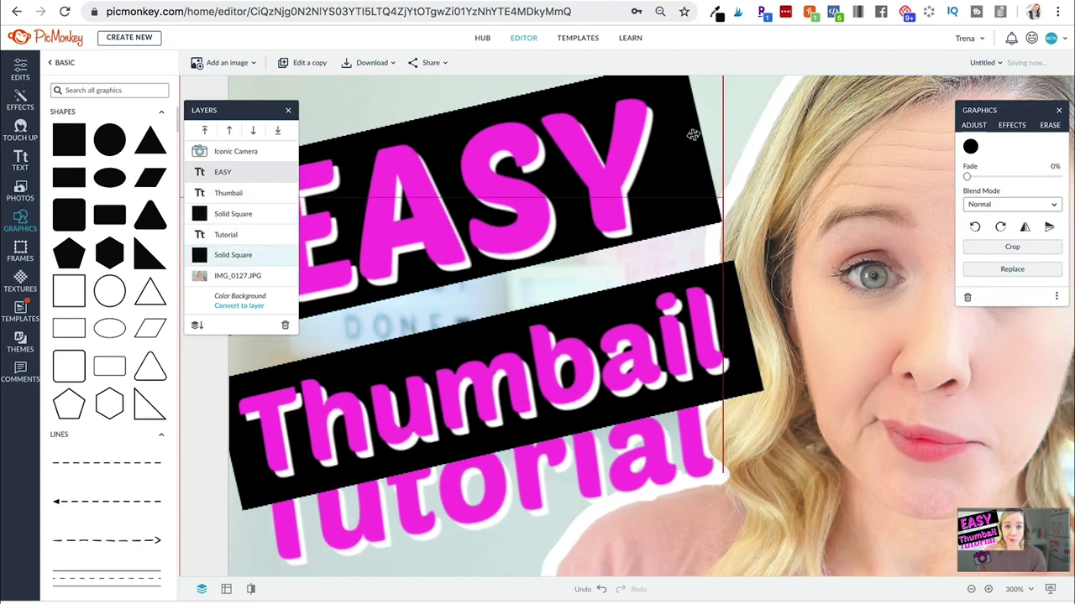
Step: Add another copy of the black bar, fit it over Tutorial and place its layer beneath that text
click(551, 395)
drag(551, 396, 457, 319)
key(super+v)
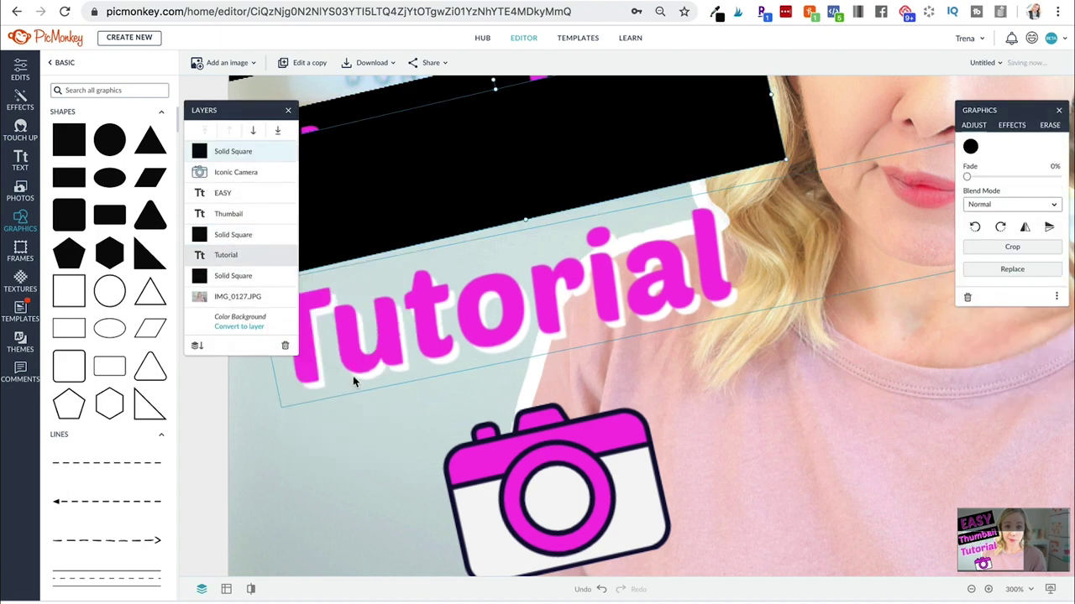
drag(353, 375, 496, 224)
click(707, 213)
drag(707, 213, 749, 238)
click(971, 589)
click(972, 589)
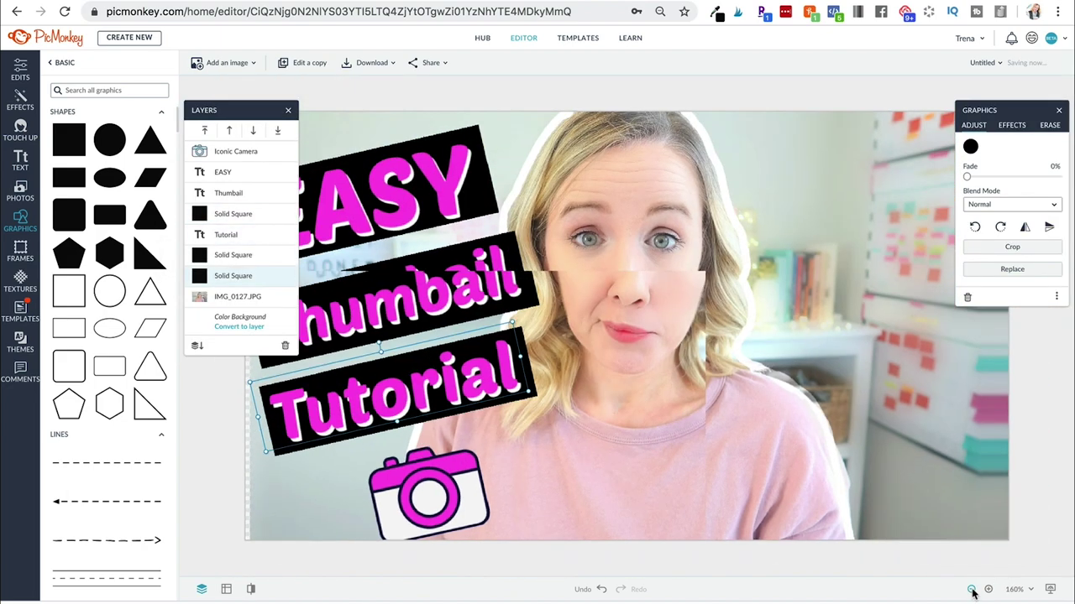
Step: Move the camera graphic slightly up so it sits closer beneath the Tutorial text bar
click(972, 590)
drag(453, 452, 452, 438)
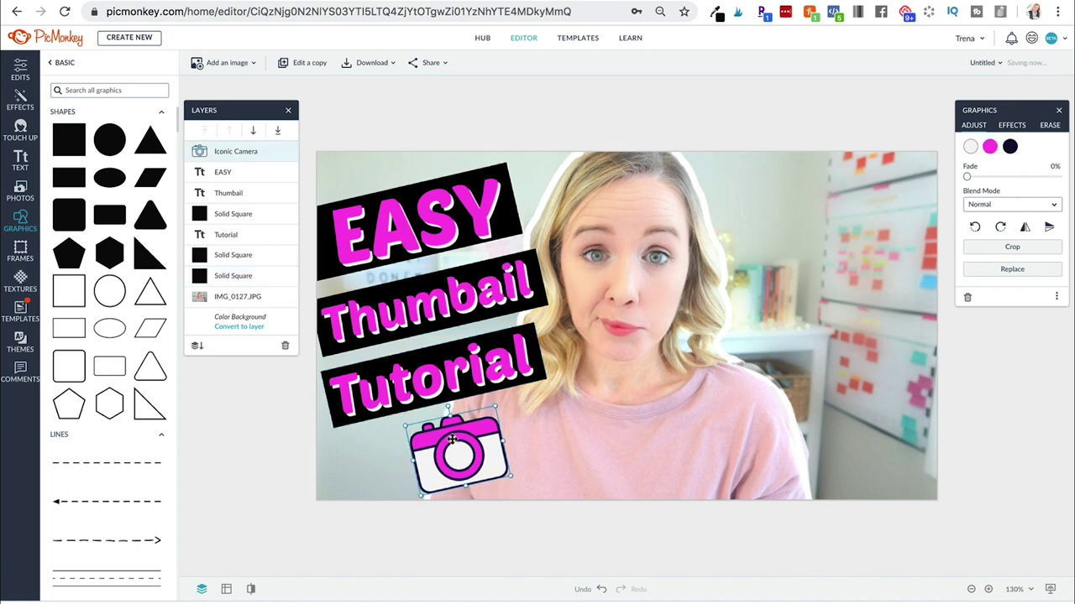
Step: Compare the Tutorial text with and without its Drop Shadow effect, leaving the shadow enabled
click(587, 357)
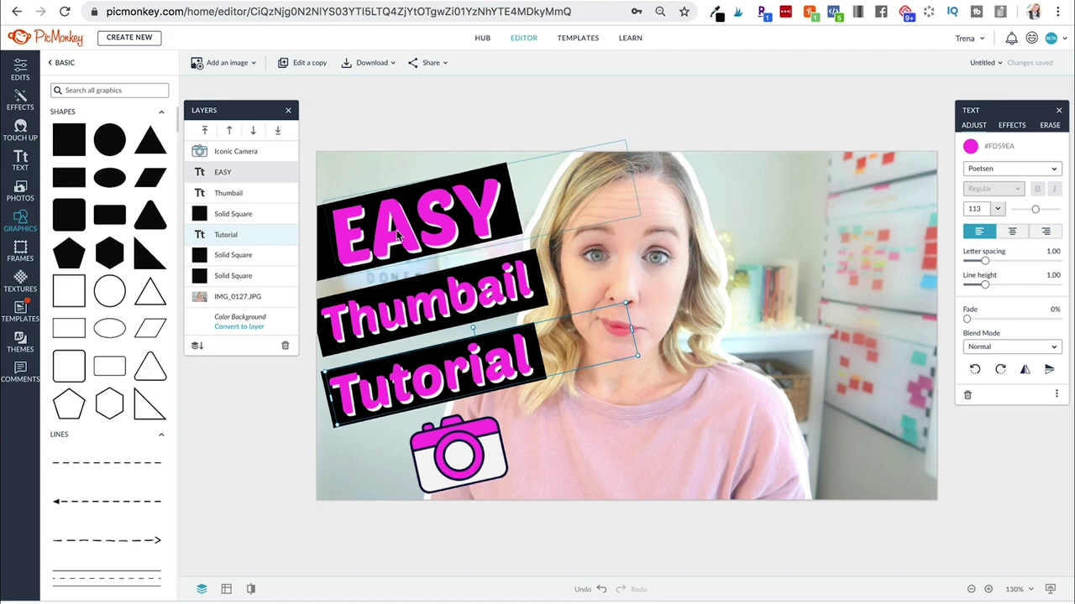
click(1011, 125)
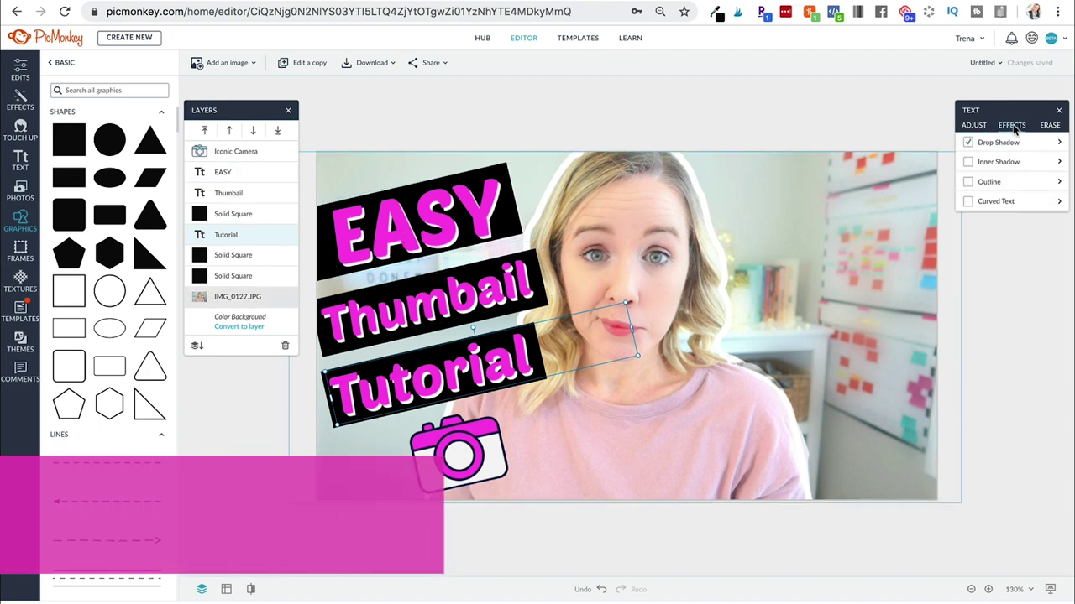
click(968, 143)
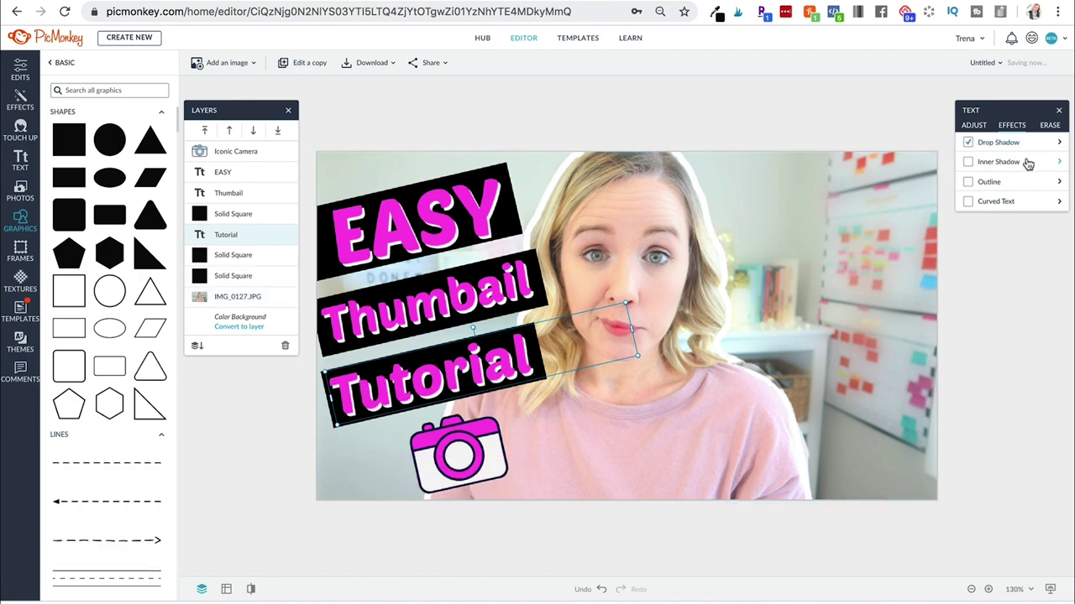
click(968, 142)
click(968, 143)
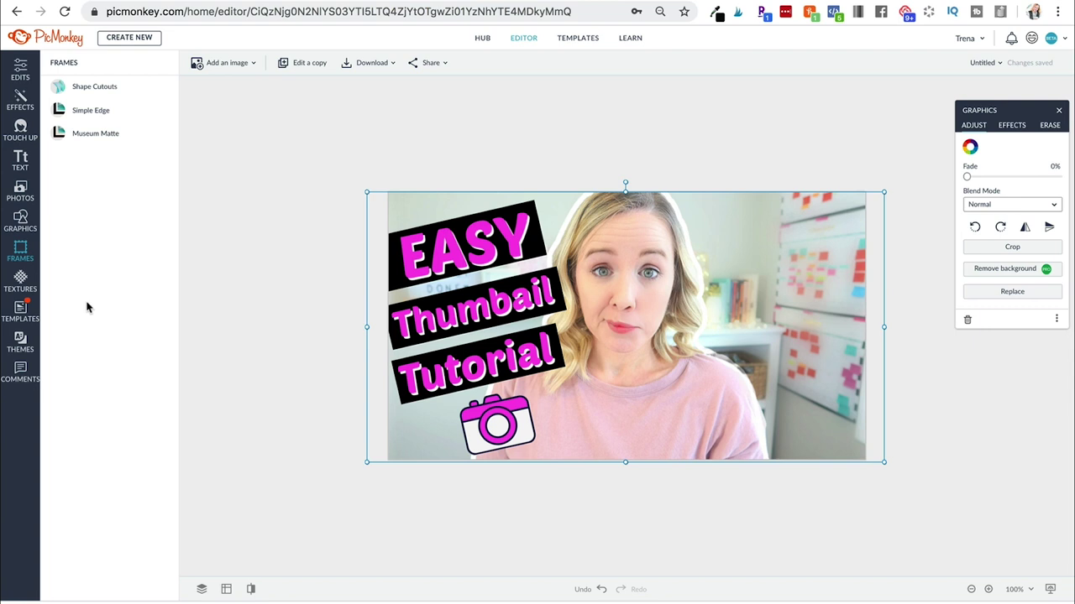
Step: Add a Simple Edge frame around the thumbnail and set its outer border colour to the recently used magenta
click(106, 117)
click(57, 170)
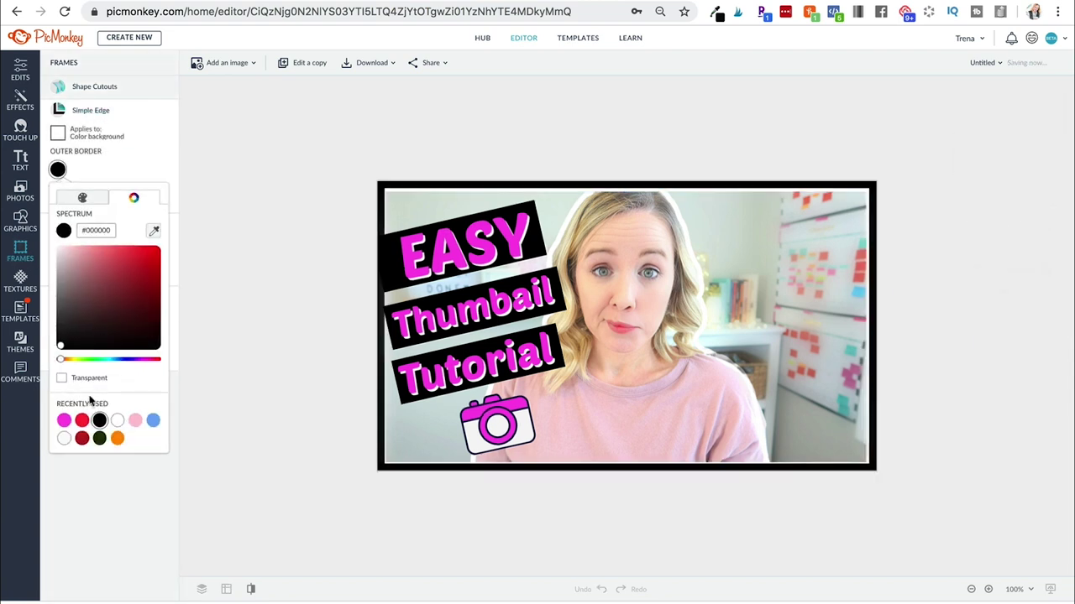
click(63, 420)
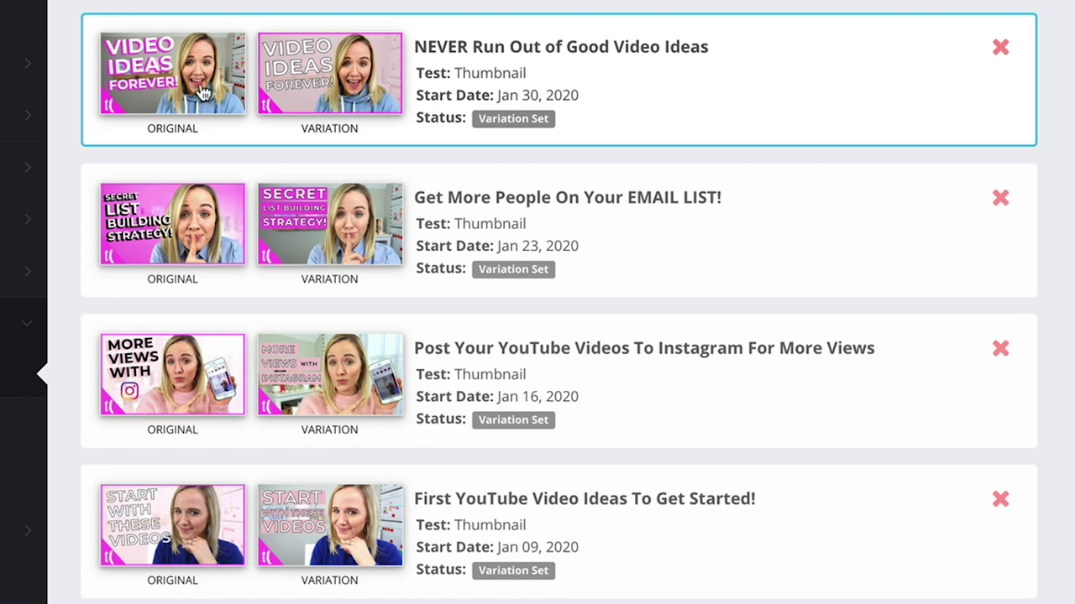
Step: Examine the original and variation designs of earlier videos in the list of thumbnail tests
scroll(201, 92, down, 1)
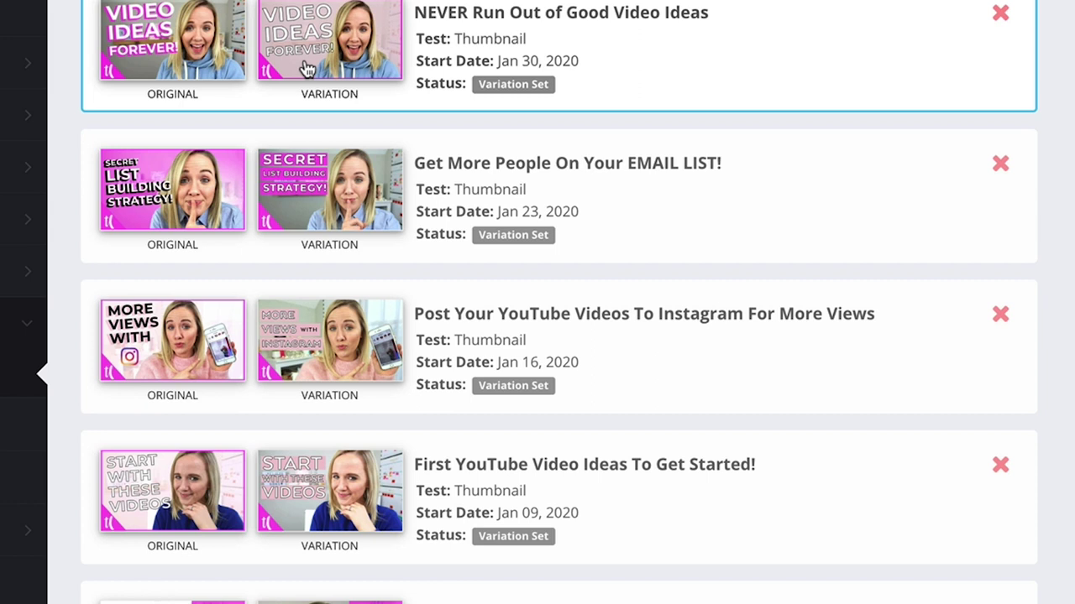
scroll(206, 51, down, 1)
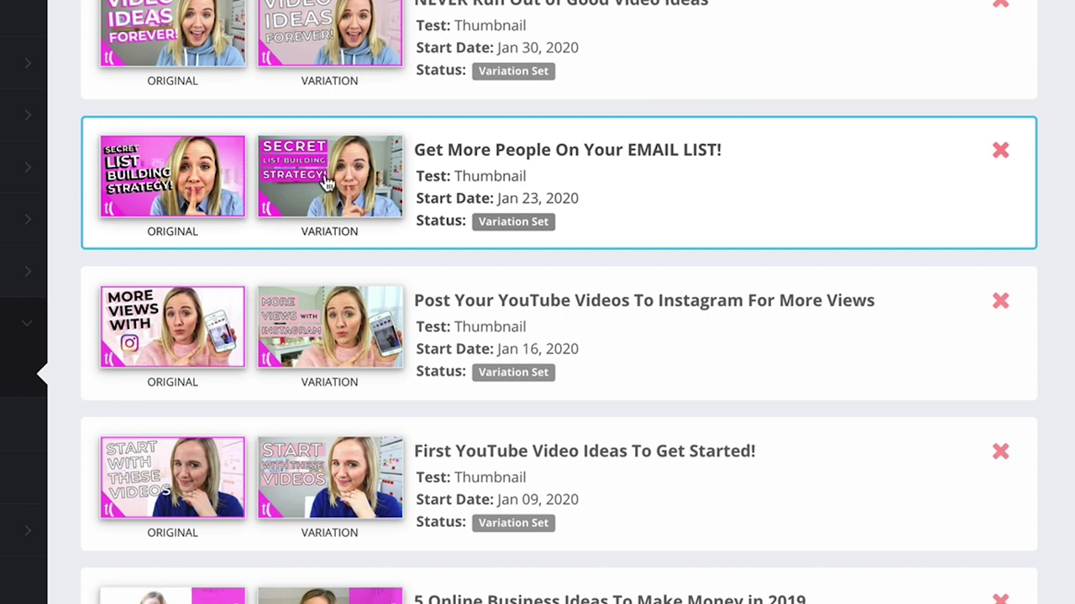
scroll(328, 183, up, 1)
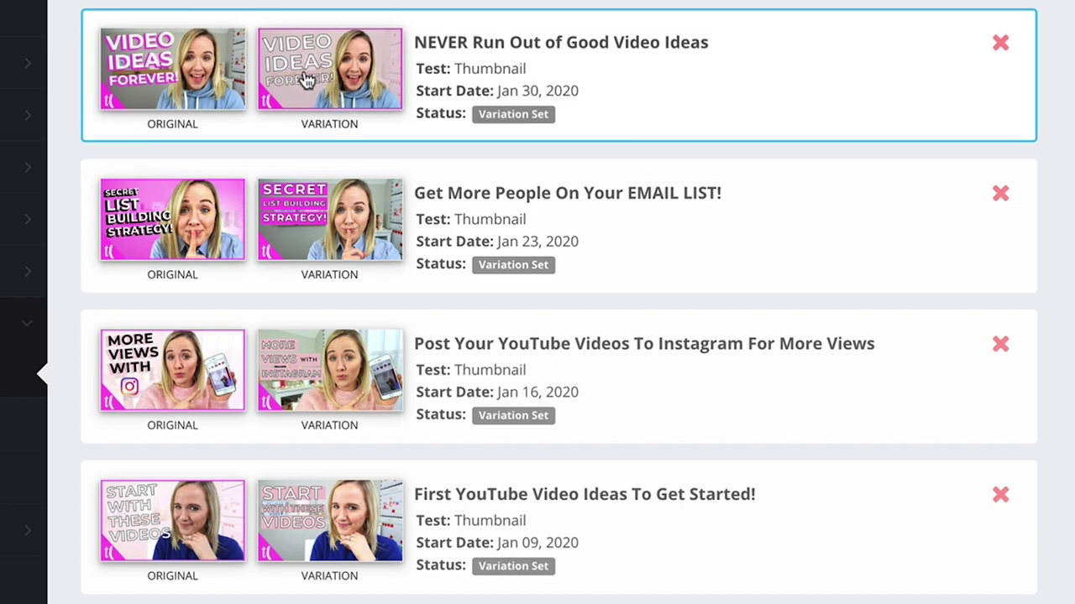
scroll(180, 84, down, 3)
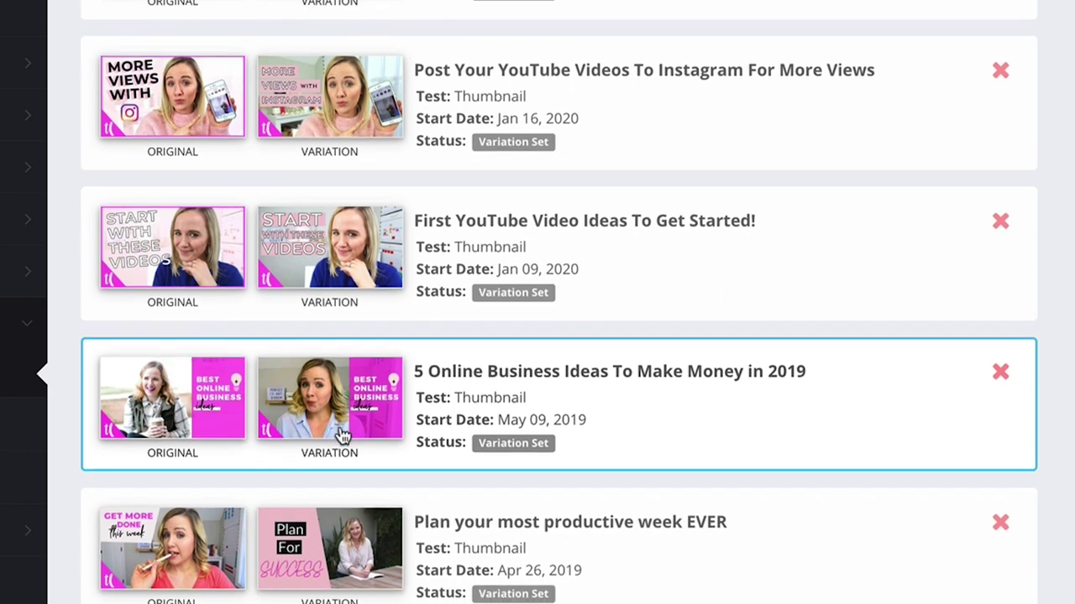
scroll(341, 434, up, 1)
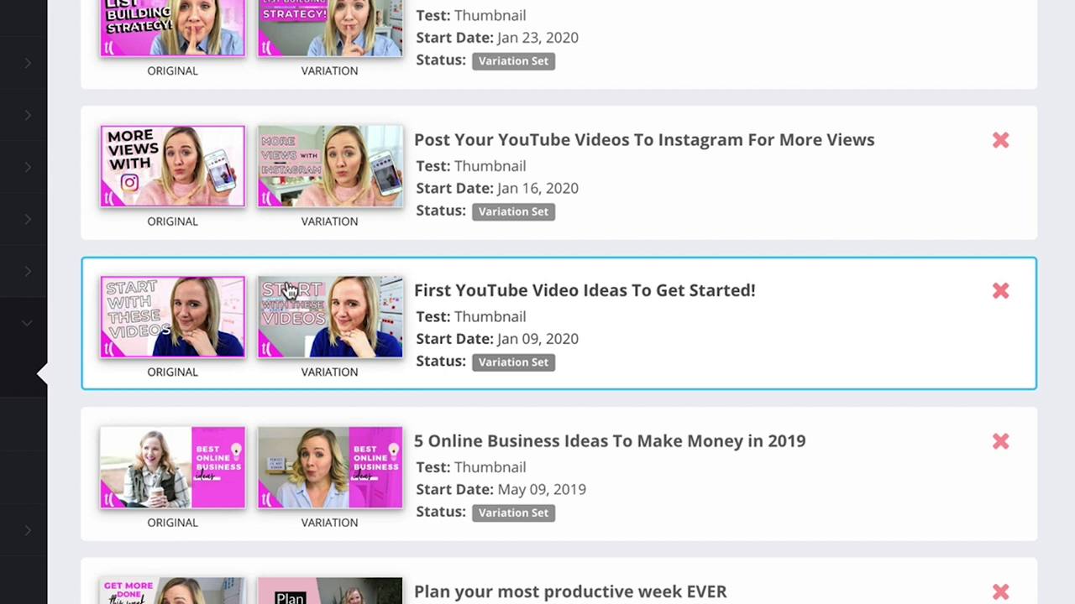